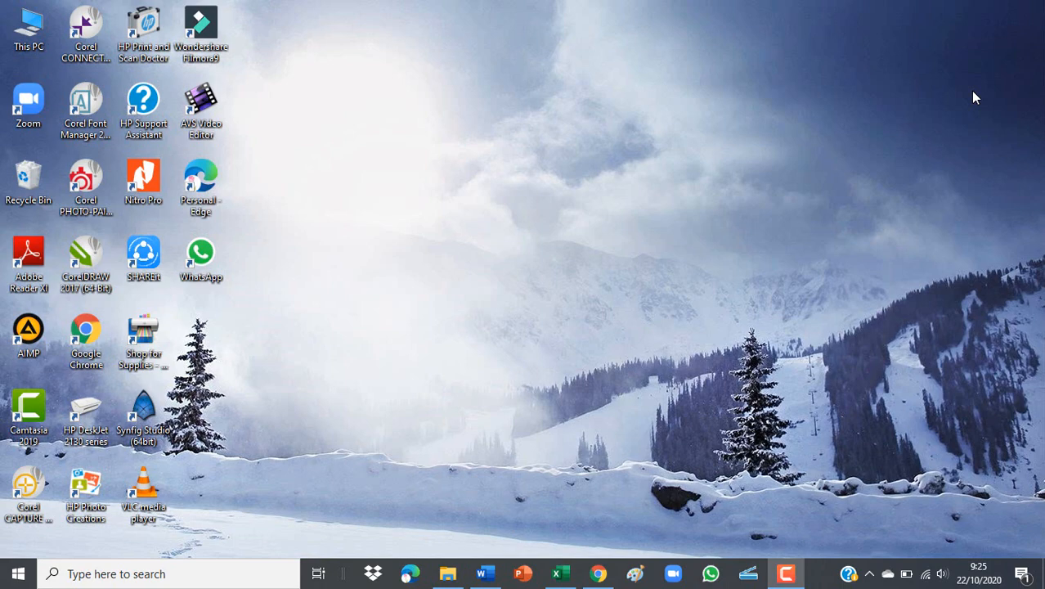
# Switch to the blank Word document, Document1, from the taskbar.
pyautogui.click(493, 577)
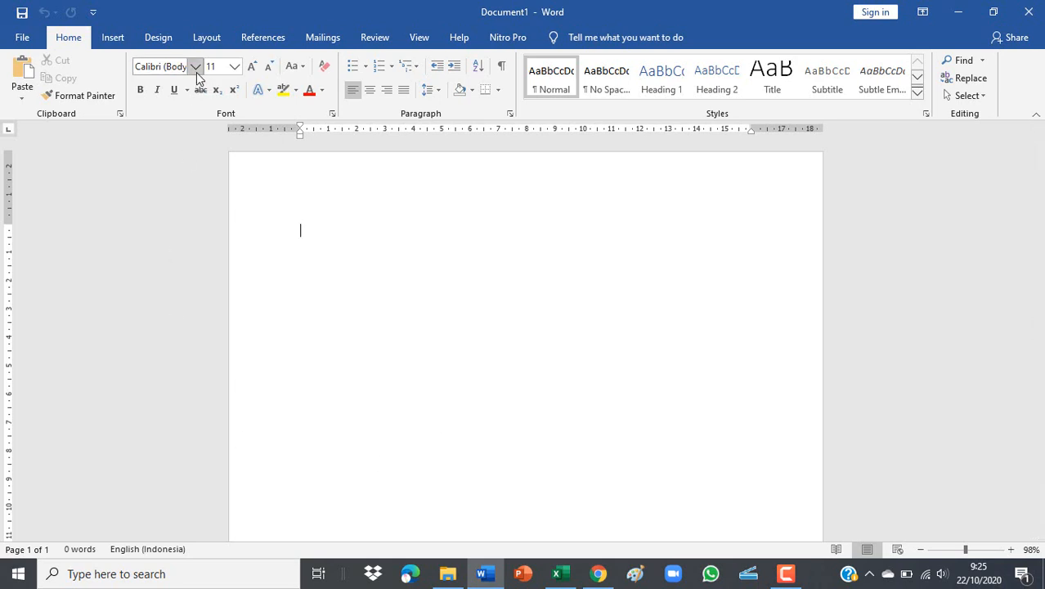
# At font size 22, type 'Count formula' and make it bold.
pyautogui.click(234, 66)
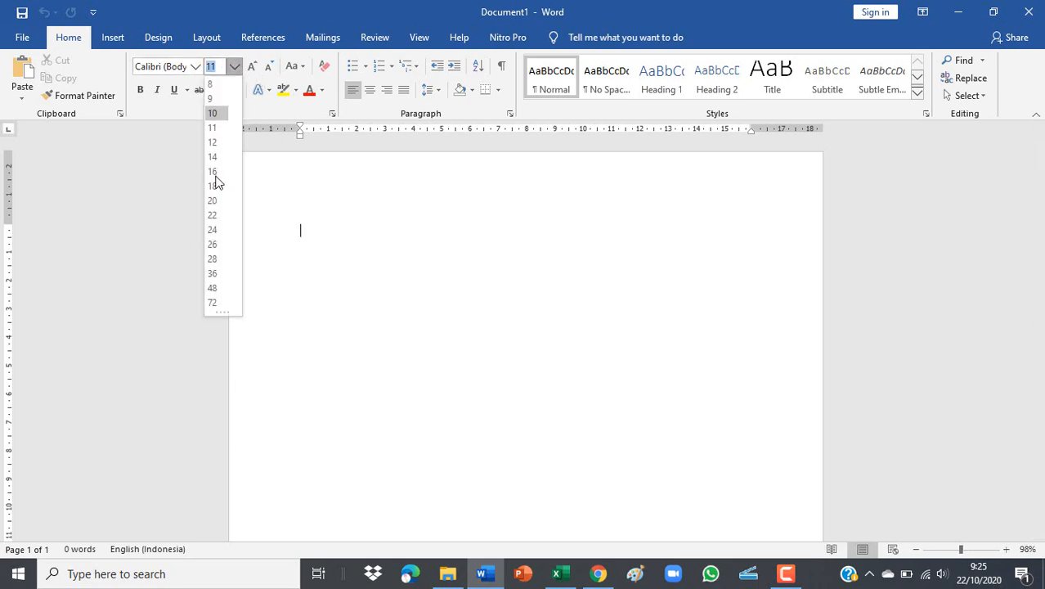
pyautogui.click(219, 217)
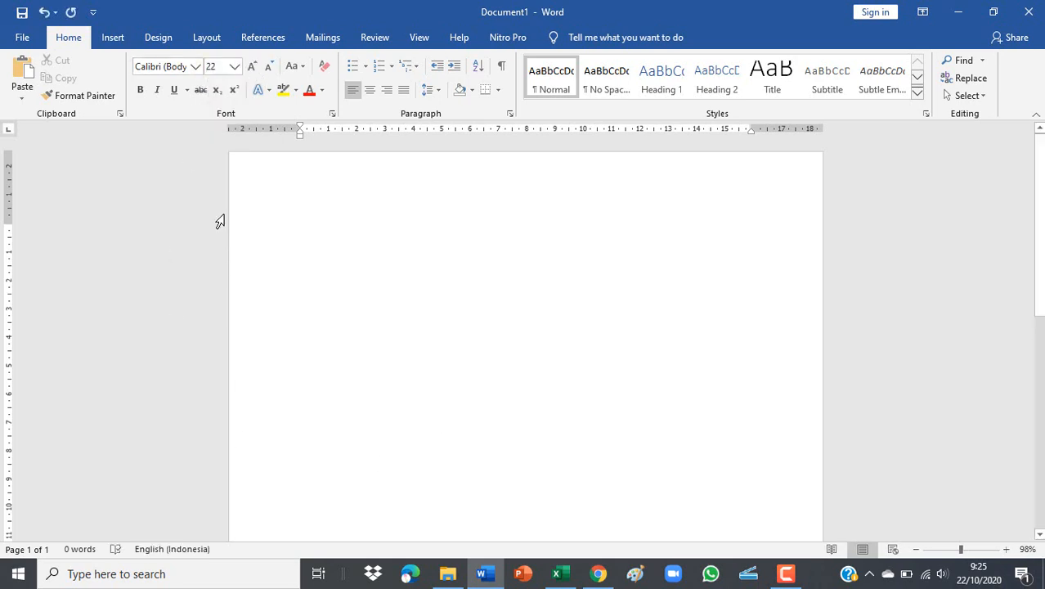
pyautogui.write('cound')
pyautogui.press('BackSpace')
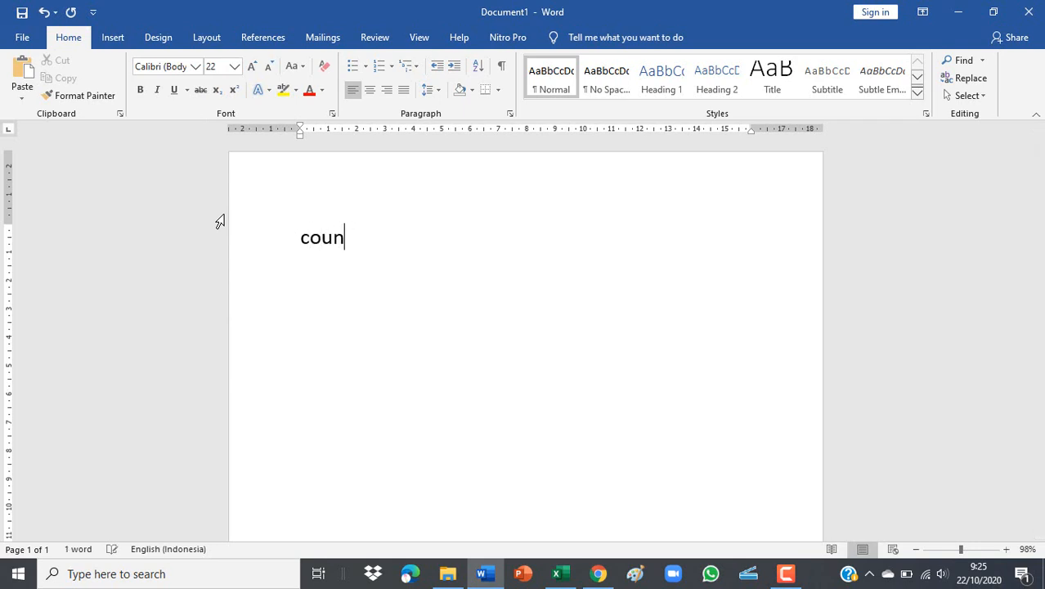
pyautogui.write('t formula')
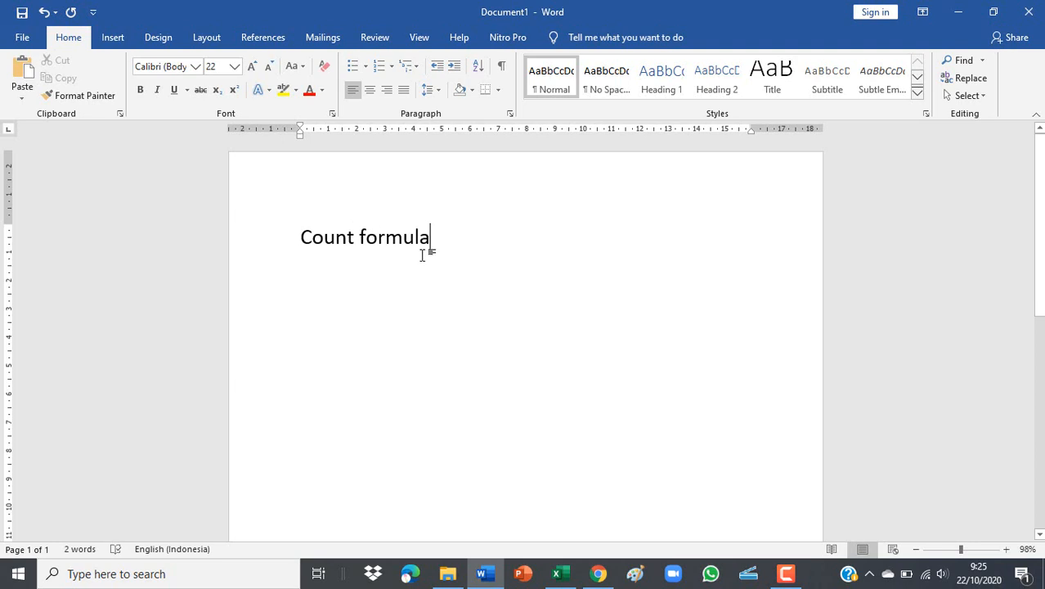
pyautogui.moveTo(422, 255); pyautogui.dragTo(304, 243)
pyautogui.click(140, 89)
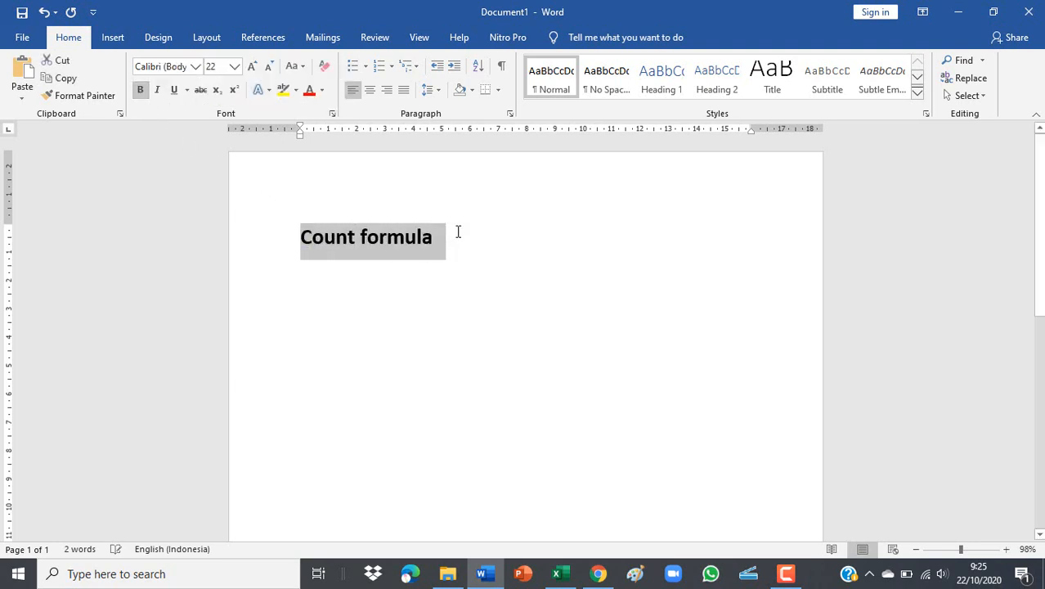
pyautogui.click(456, 229)
pyautogui.press('Return')
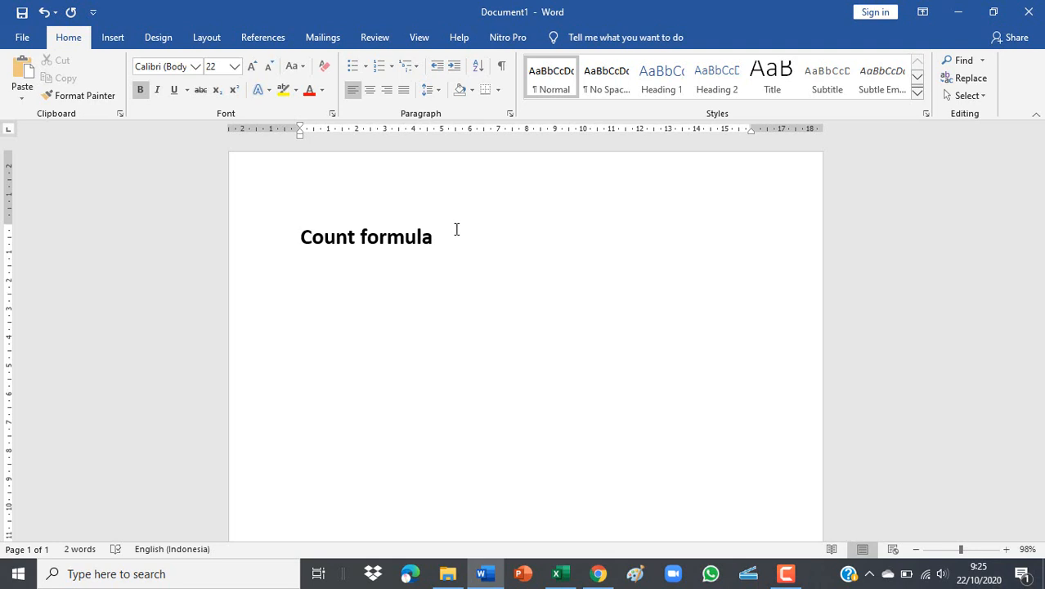
# Complete the sentence with 'is formula to count all number in given range'.
pyautogui.click(456, 229)
pyautogui.write('is formula to count ')
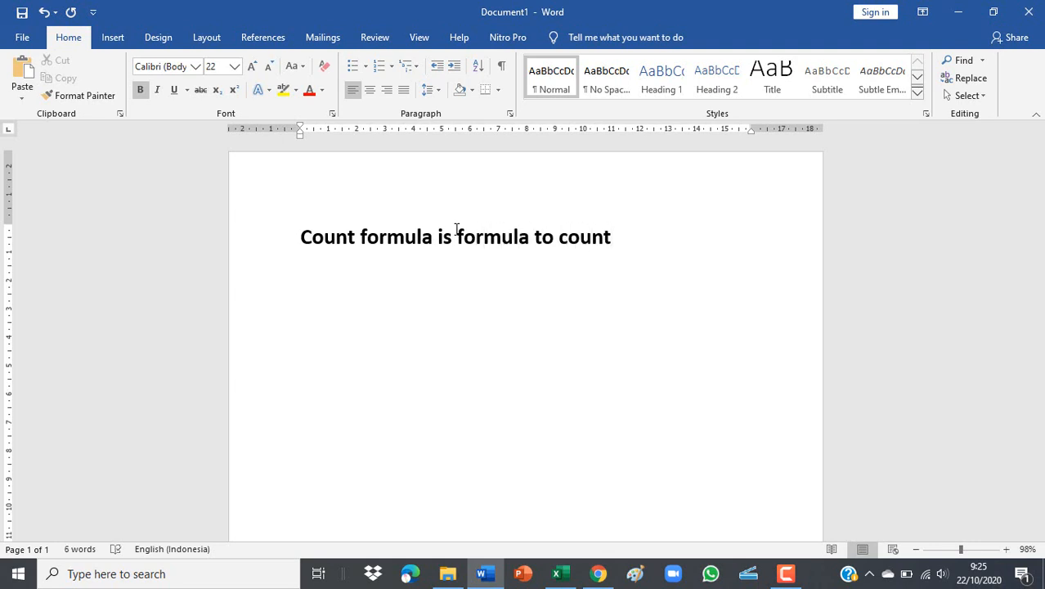
pyautogui.write('all number')
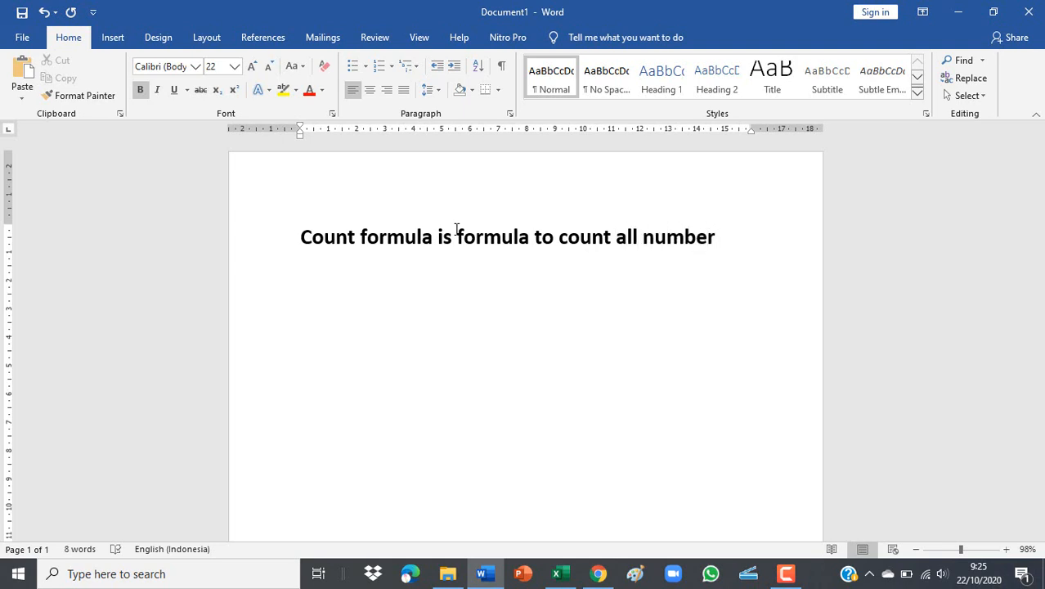
pyautogui.write(' in giv')
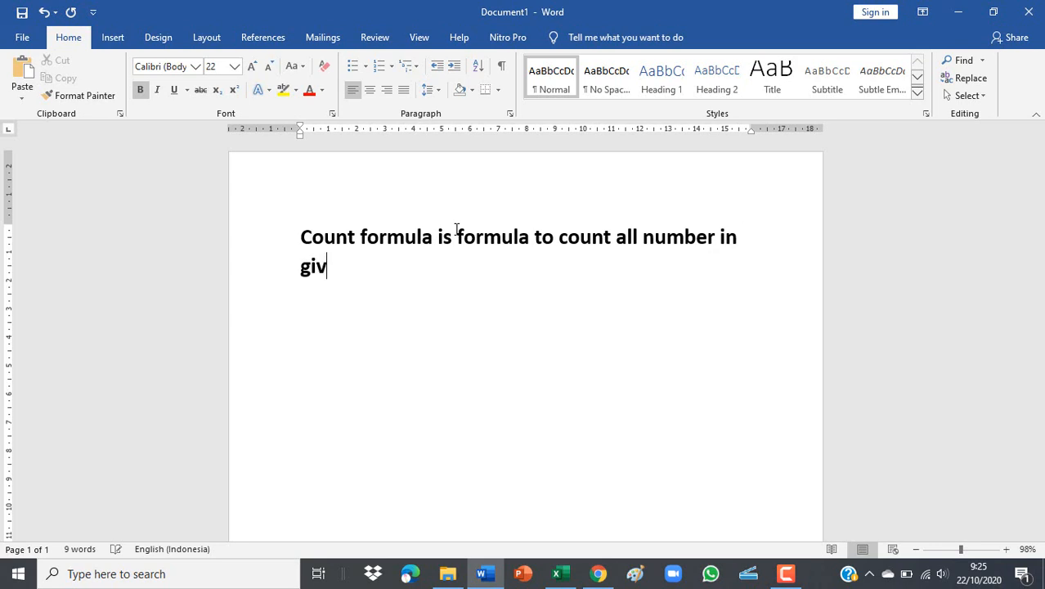
pyautogui.write('en range')
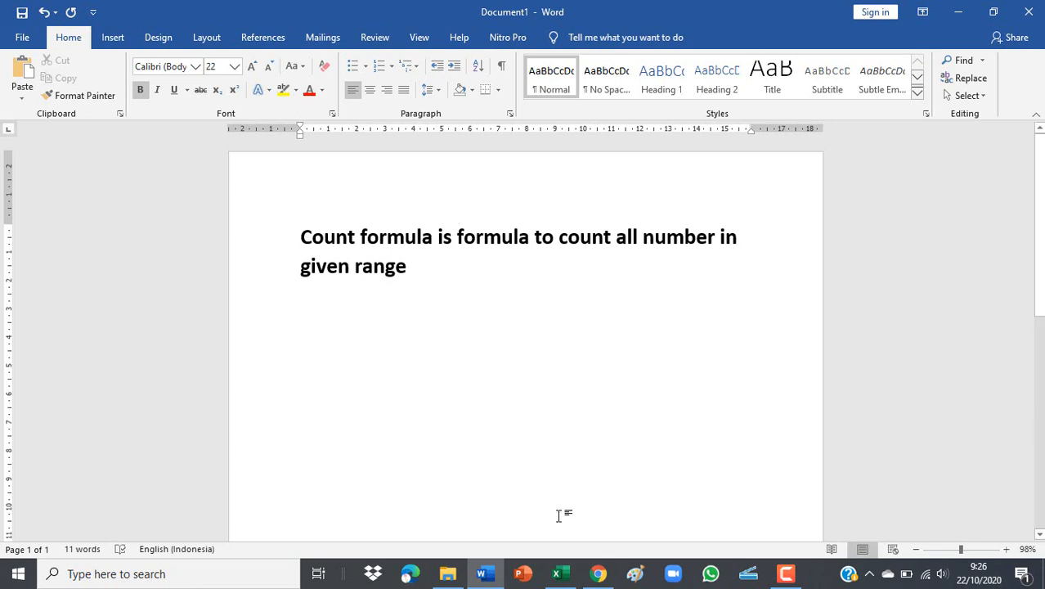
pyautogui.click(559, 573)
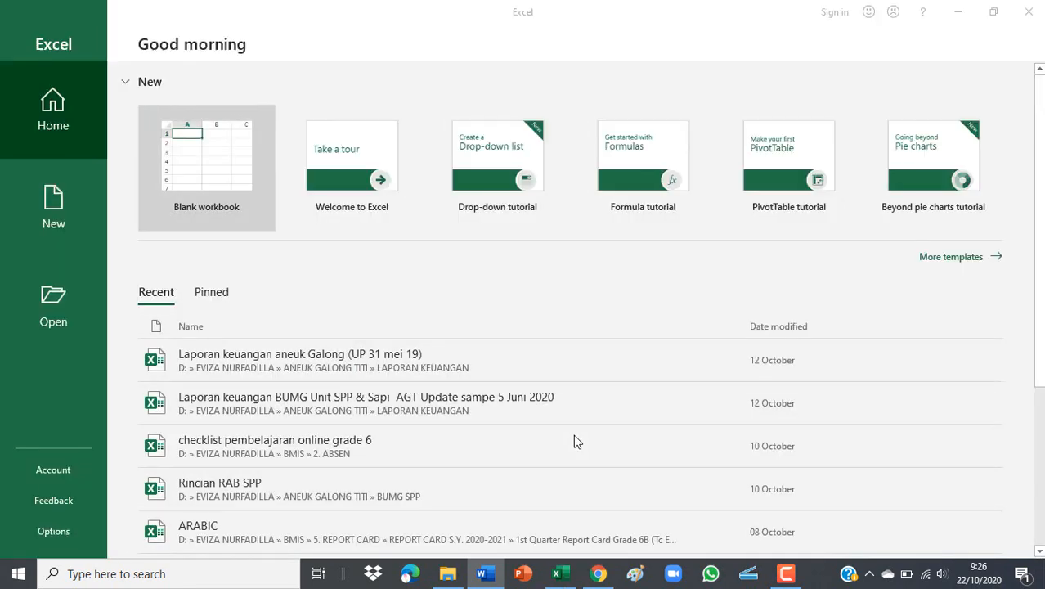
# Create a blank workbook and set every row on Sheet1 to height 18.75.
pyautogui.click(220, 174)
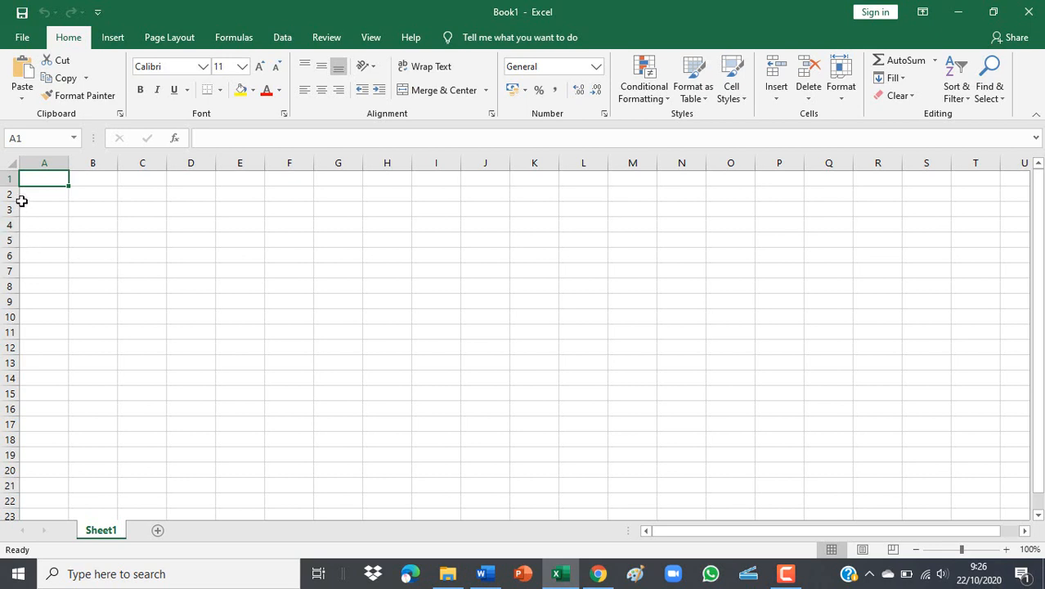
pyautogui.click(11, 168)
pyautogui.moveTo(9, 186); pyautogui.dragTo(10, 191)
pyautogui.click(135, 227)
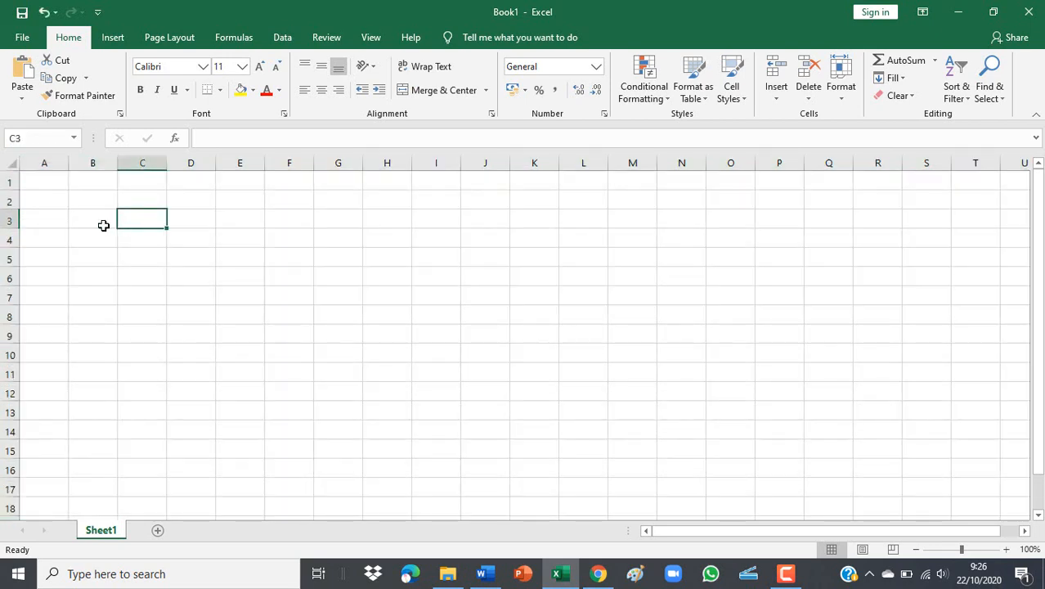
pyautogui.click(10, 164)
pyautogui.click(31, 225)
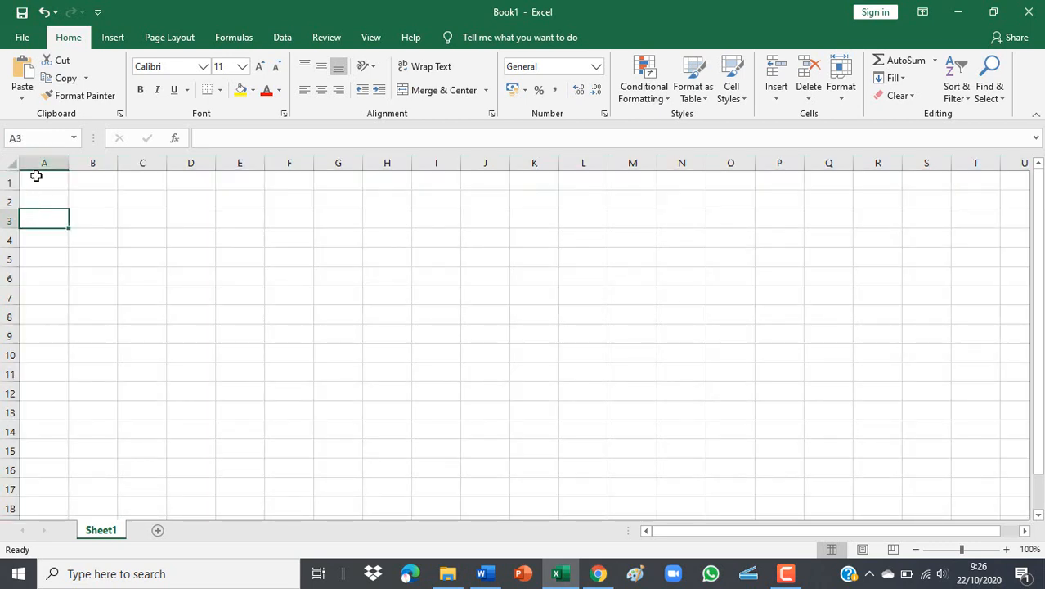
pyautogui.click(36, 179)
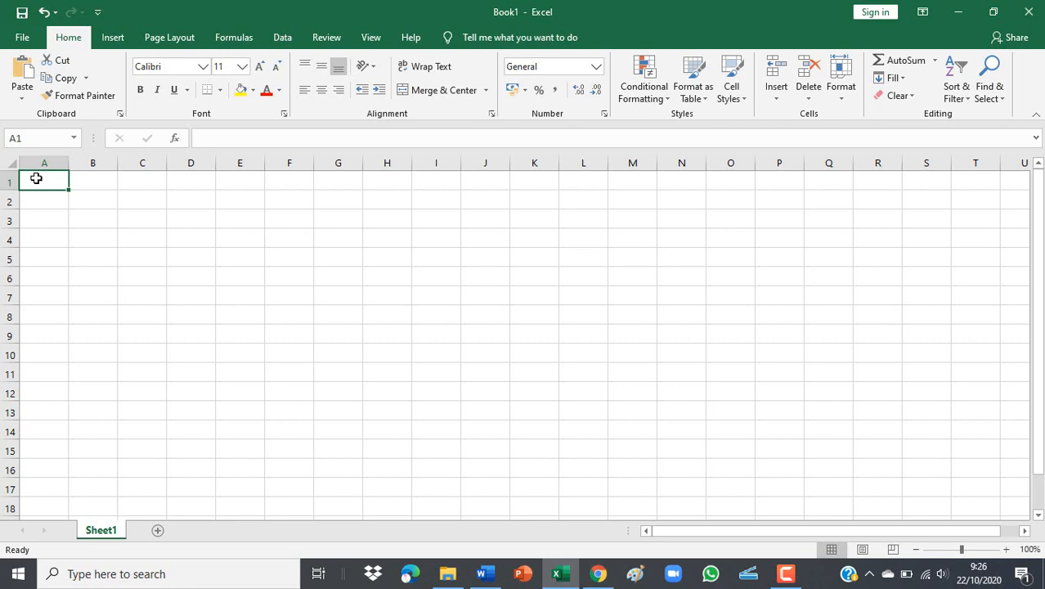
# Type the title 'Science Score of Grade 6' in cell A1.
pyautogui.write('Q')
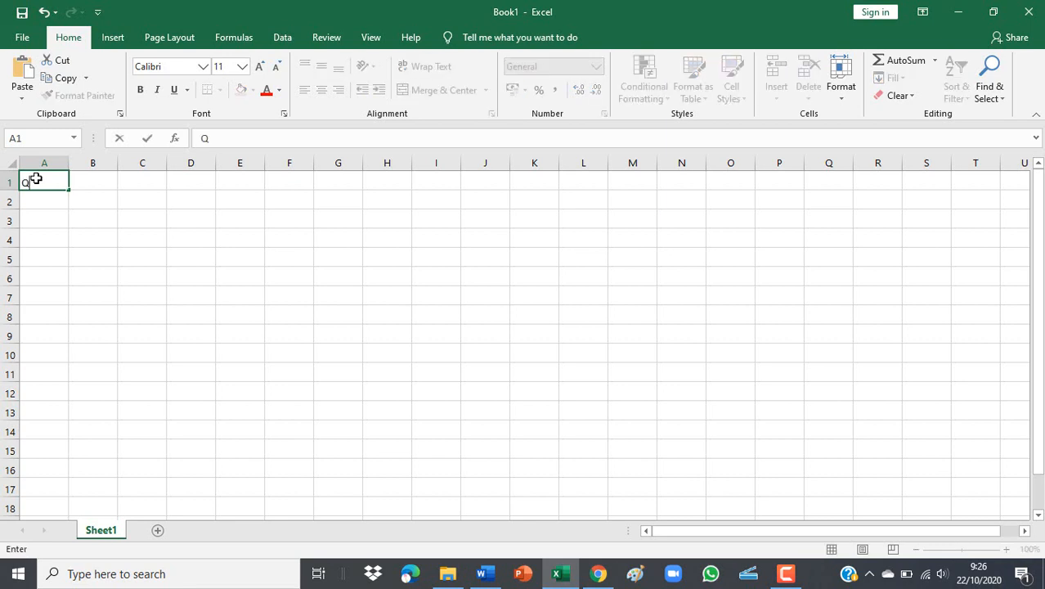
pyautogui.press('BackSpace')
pyautogui.write('So')
pyautogui.press('BackSpace')
pyautogui.press('BackSpace')
pyautogui.write('SCient')
pyautogui.press('BackSpace')
pyautogui.press('BackSpace')
pyautogui.press('BackSpace')
pyautogui.press('BackSpace')
pyautogui.press('BackSpace')
pyautogui.write('cience Score')
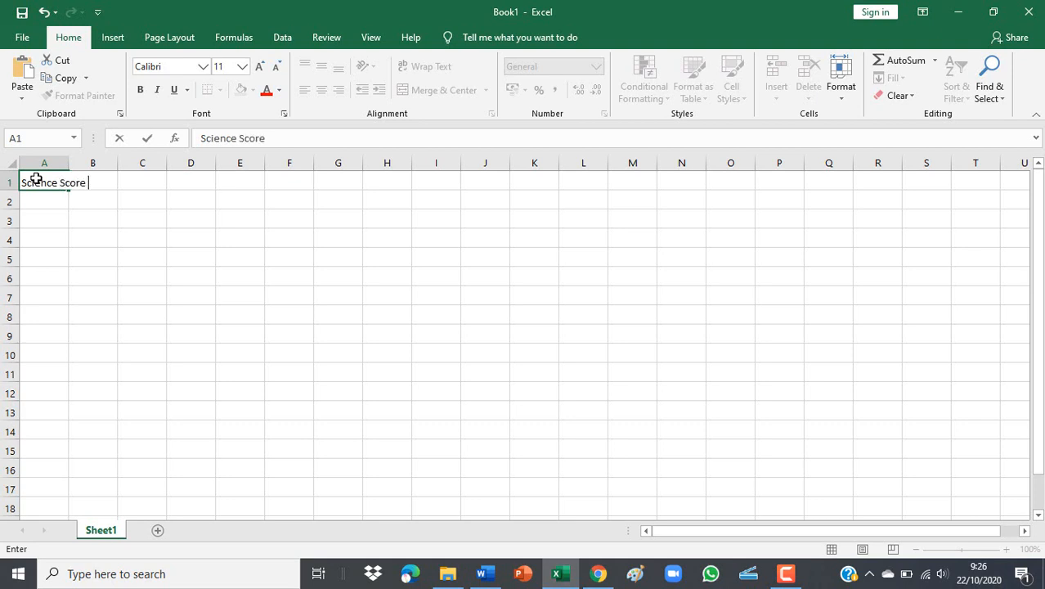
pyautogui.write(' of Grade 6')
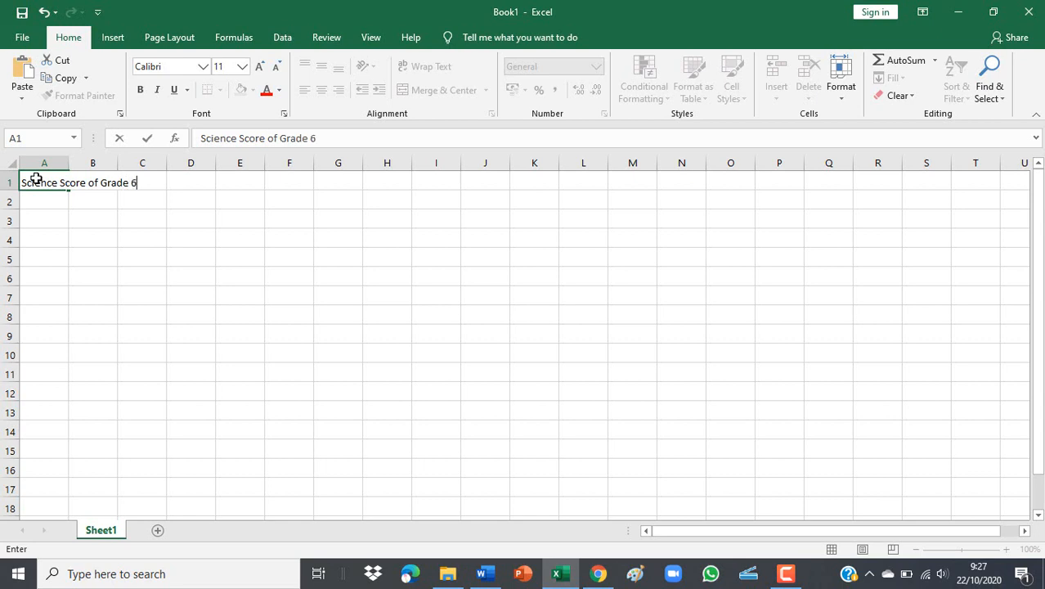
pyautogui.click(128, 291)
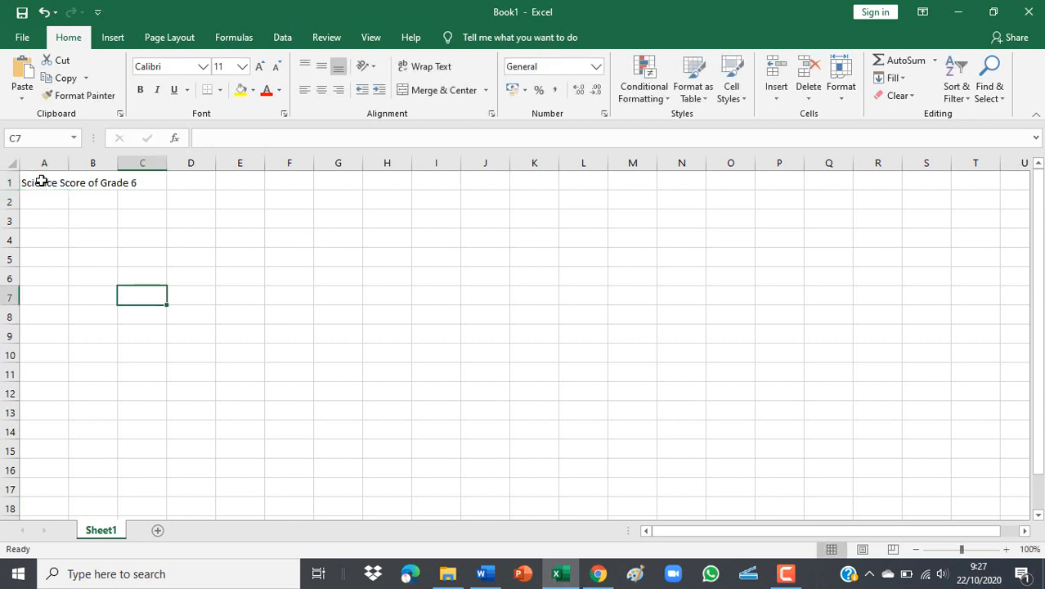
pyautogui.moveTo(40, 181); pyautogui.dragTo(140, 180)
pyautogui.click(121, 221)
pyautogui.click(39, 226)
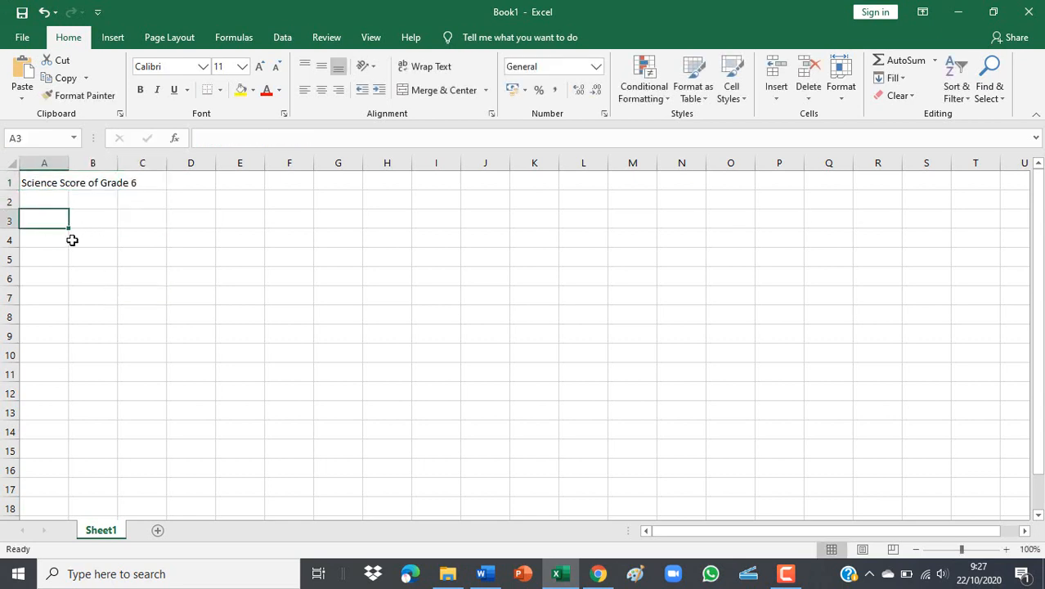
# Enter the headers No, Name, Quiz 1, Quiz 2, Quiz 3, Quiz 4 across row 3.
pyautogui.write('No')
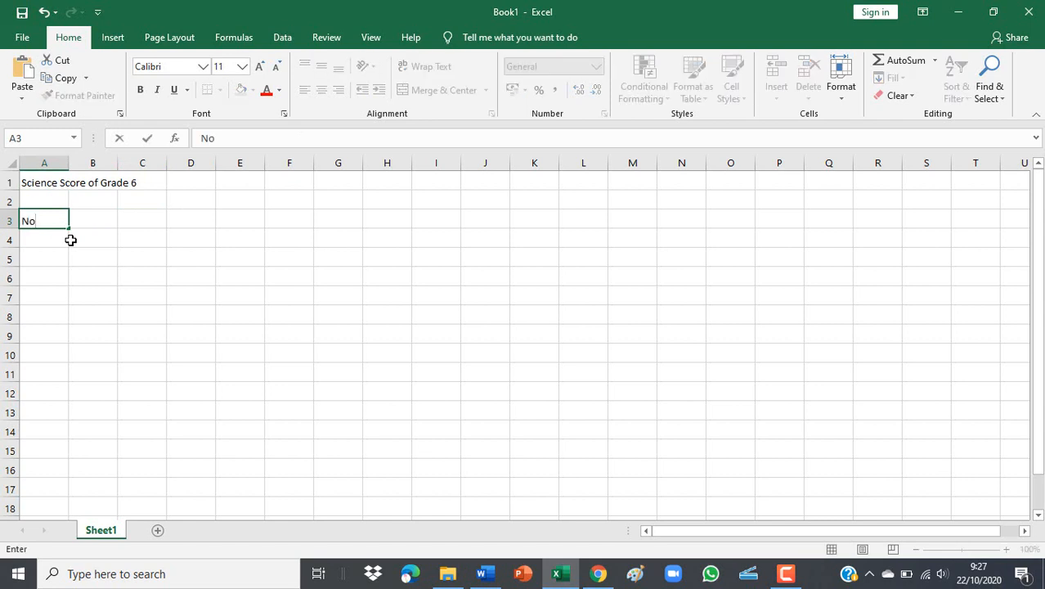
pyautogui.press('Tab')
pyautogui.write('Name')
pyautogui.press('Tab')
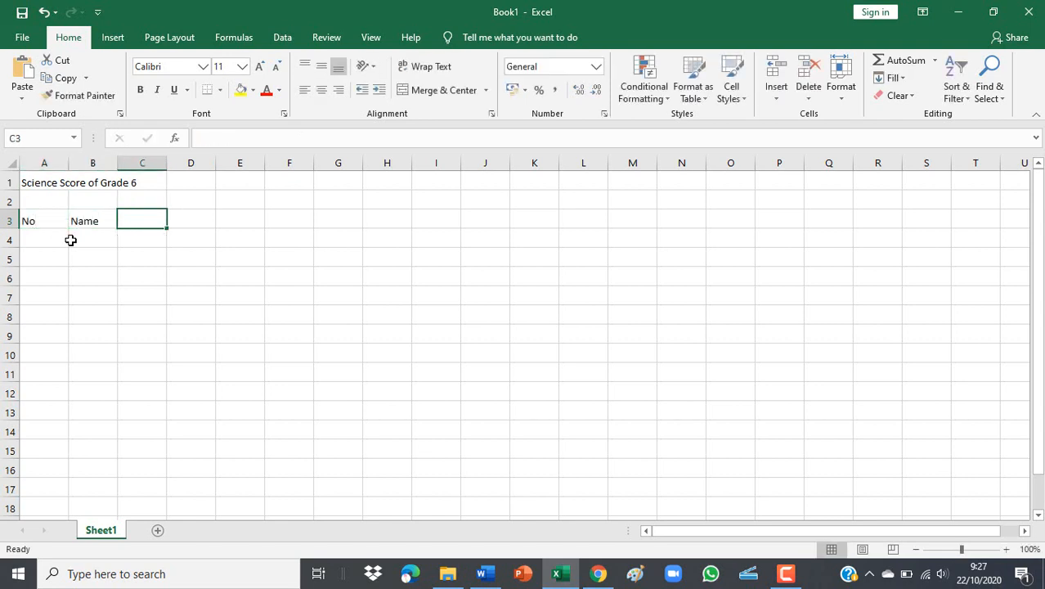
pyautogui.write('Quiz 1')
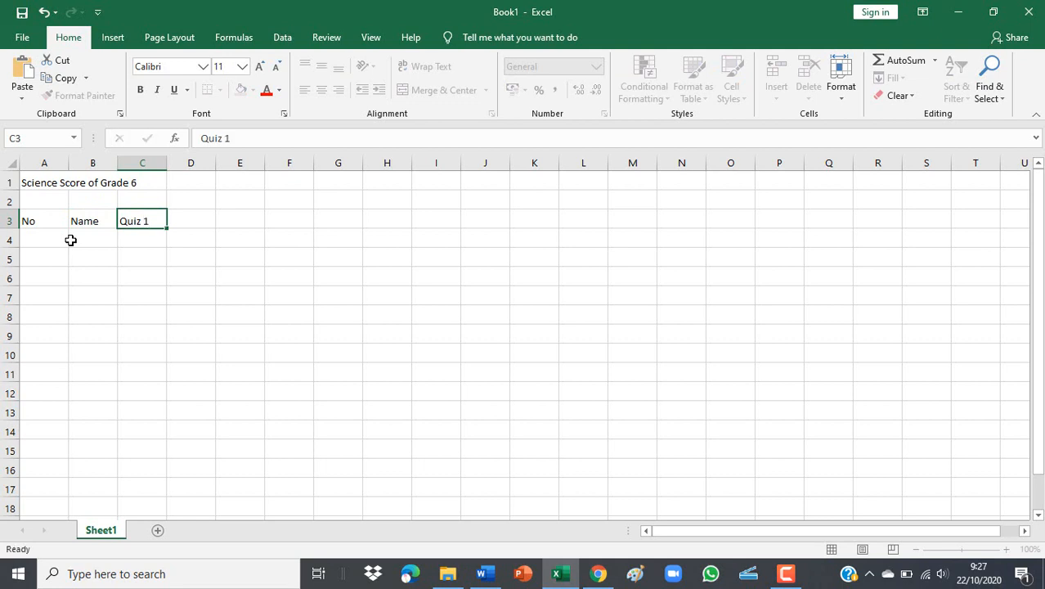
pyautogui.press('Tab')
pyautogui.write('Quiz 2')
pyautogui.press('Tab')
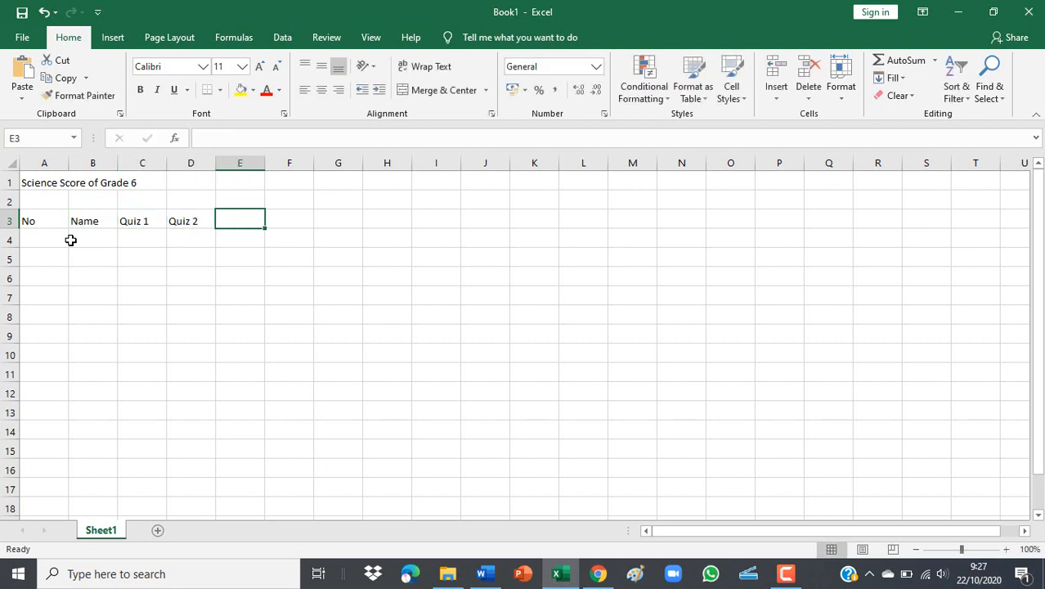
pyautogui.write('Qui')
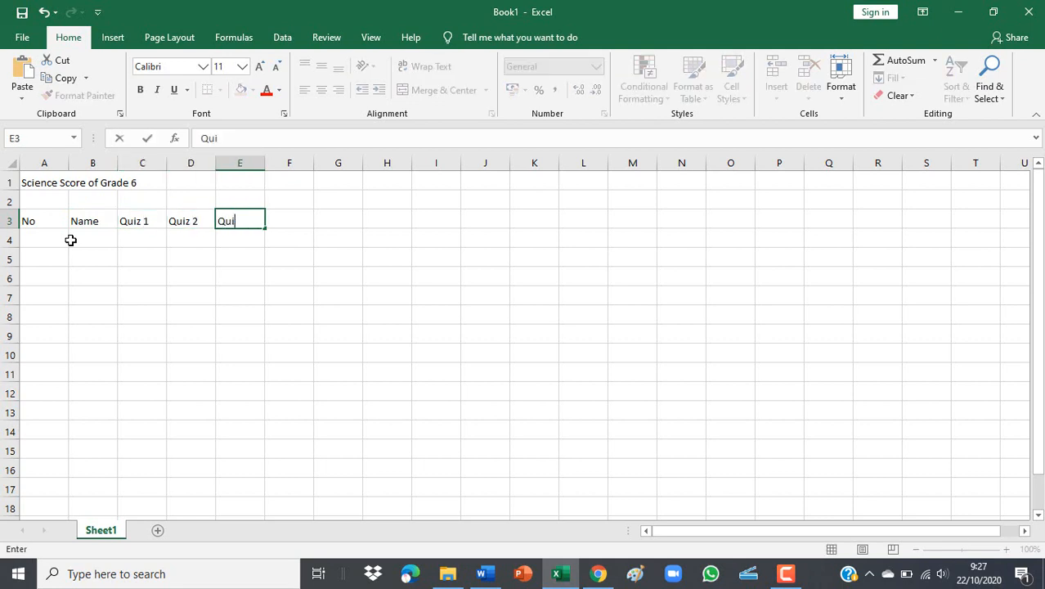
pyautogui.write('z 3')
pyautogui.press('Tab')
pyautogui.write('Q')
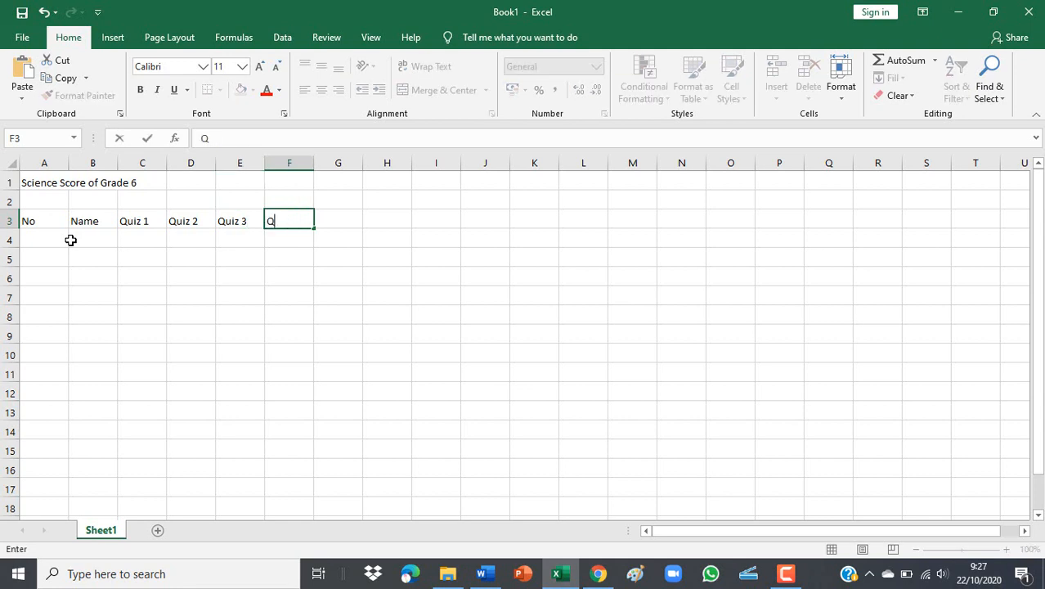
pyautogui.write('uiz 4')
pyautogui.click(236, 312)
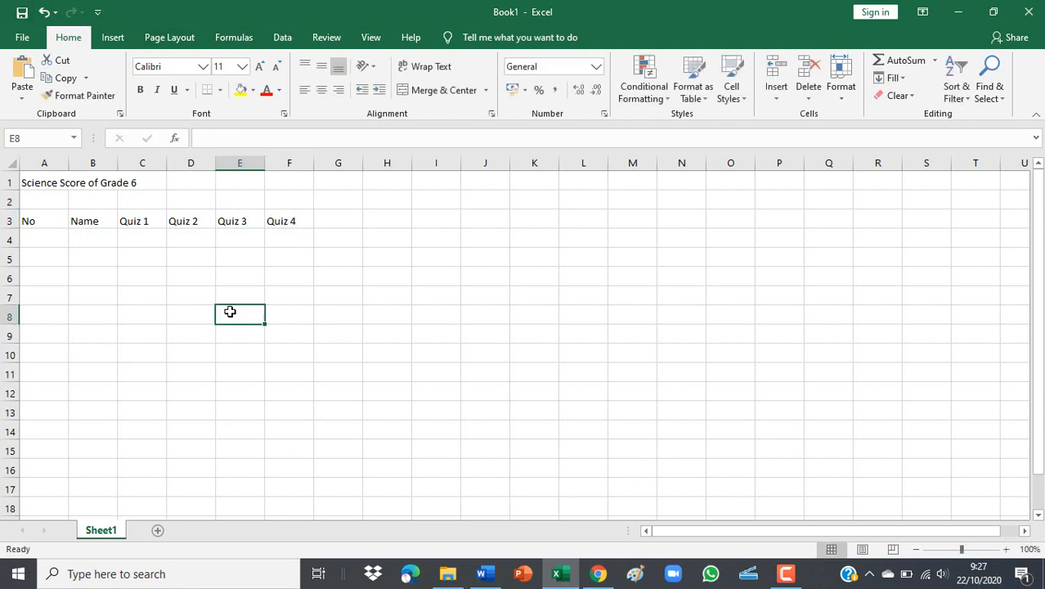
# Narrow column A, widen column B, and widen the Quiz columns C to F.
pyautogui.click(60, 164)
pyautogui.moveTo(68, 163); pyautogui.dragTo(352, 175)
pyautogui.click(75, 164)
pyautogui.click(231, 231)
pyautogui.click(229, 187)
pyautogui.click(325, 220)
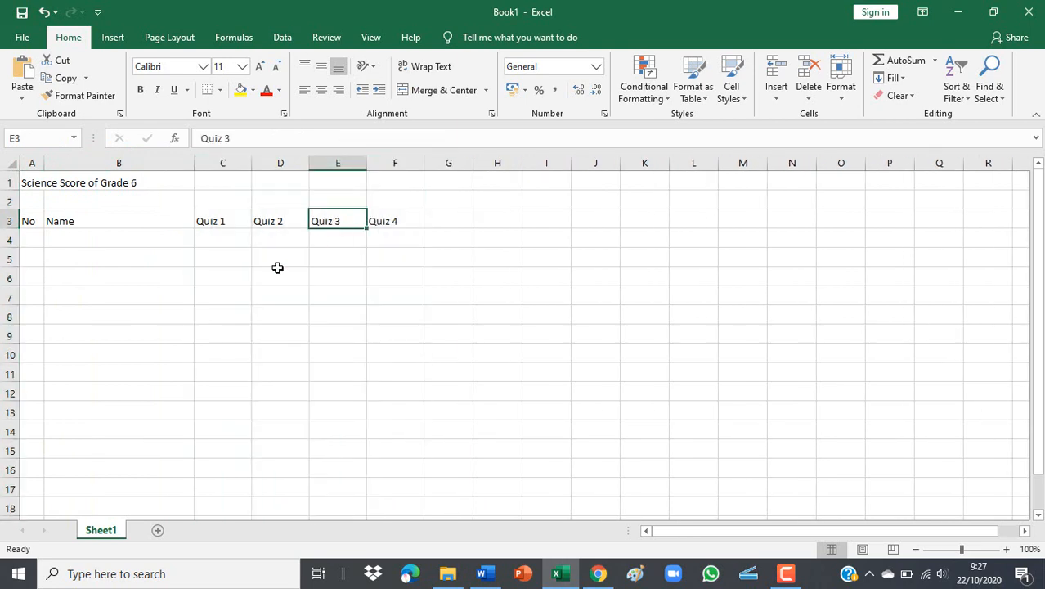
pyautogui.click(35, 240)
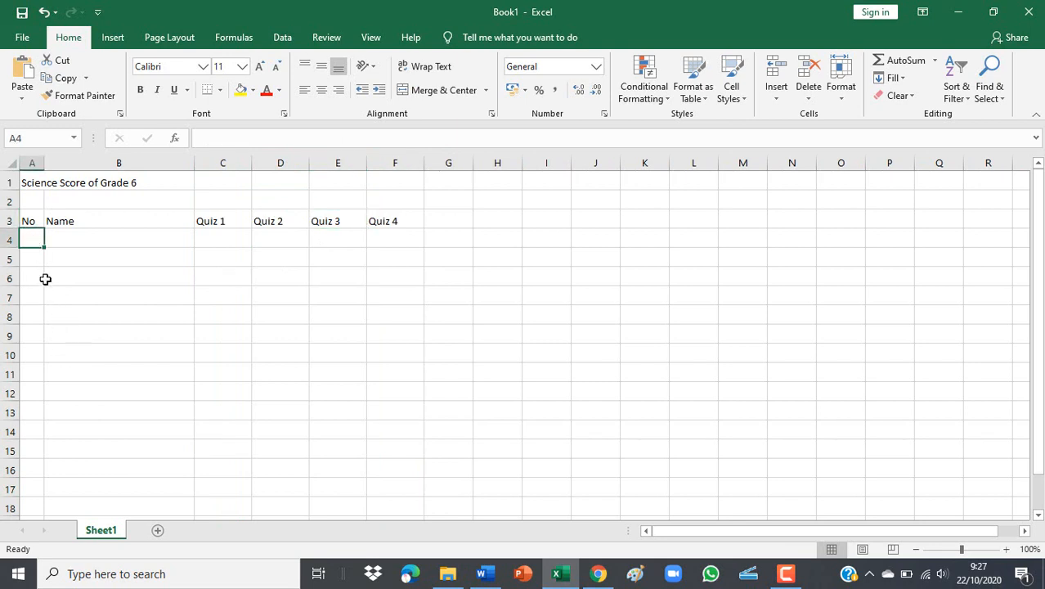
# Number A4:A13 from 1 to 10 by filling down from 1 and 2.
pyautogui.write('1')
pyautogui.press('Return')
pyautogui.write('2')
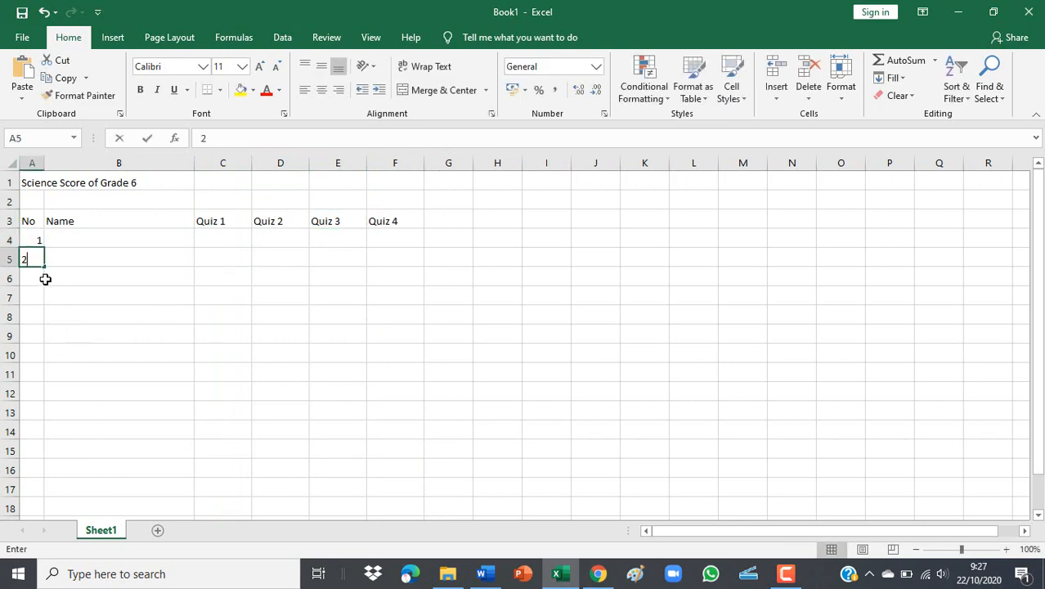
pyautogui.press('Return')
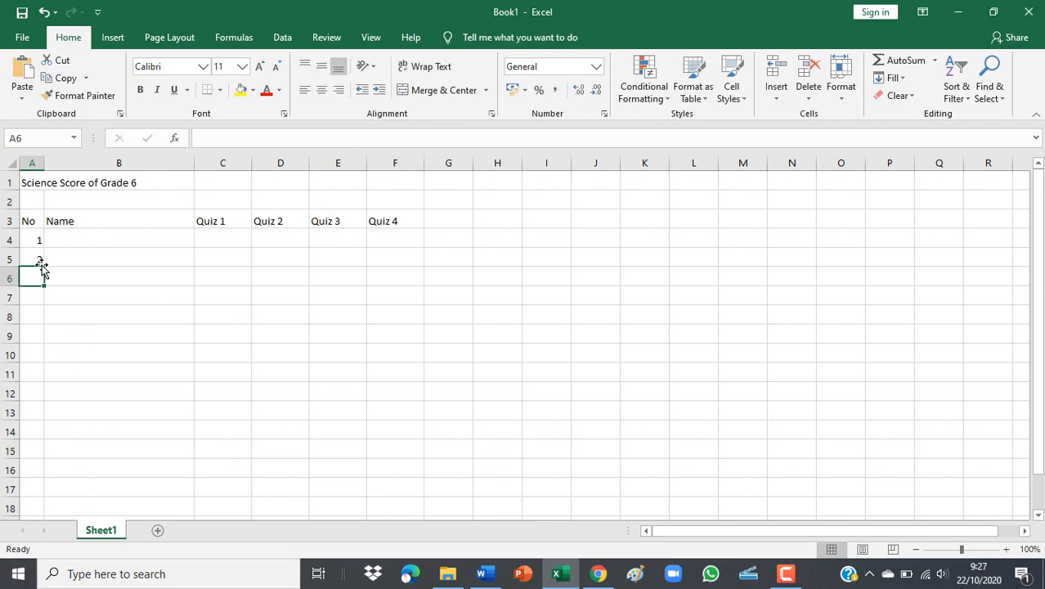
pyautogui.moveTo(37, 237); pyautogui.dragTo(47, 419)
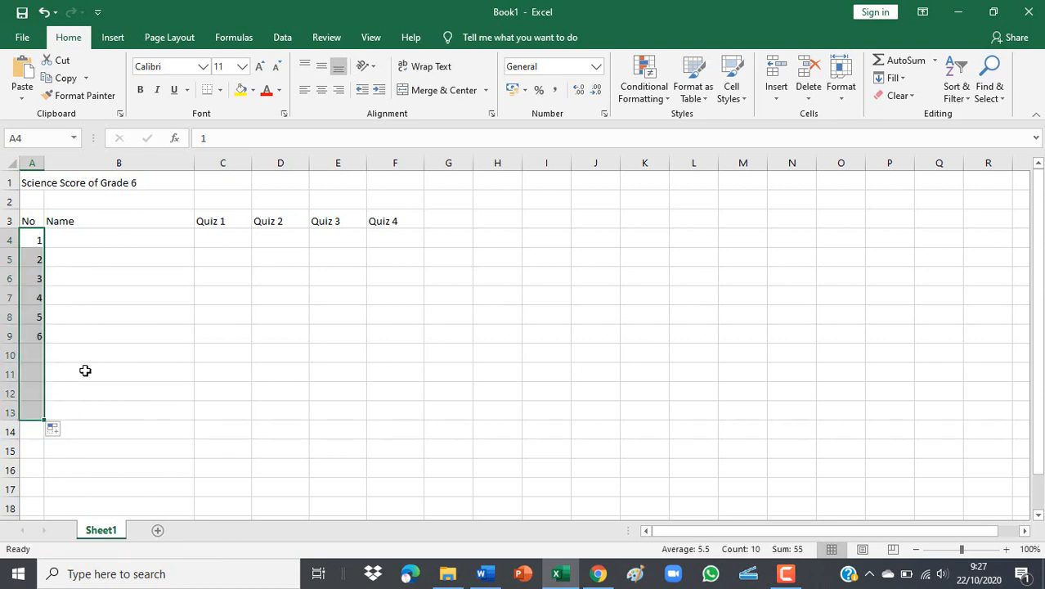
pyautogui.click(109, 322)
# Enter the first four student names in B4:B7.
pyautogui.click(92, 239)
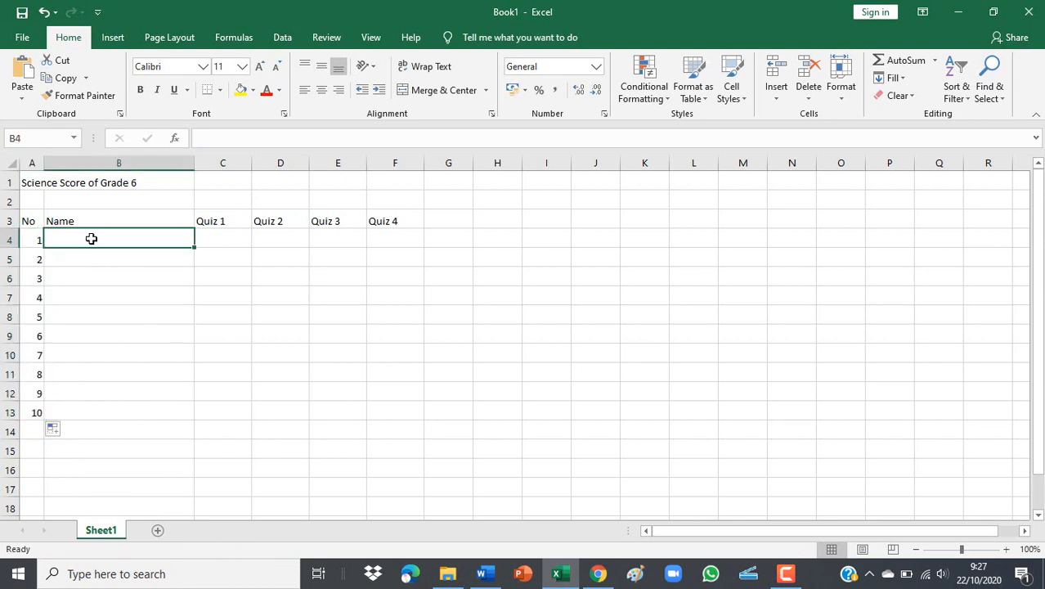
pyautogui.write('Azka')
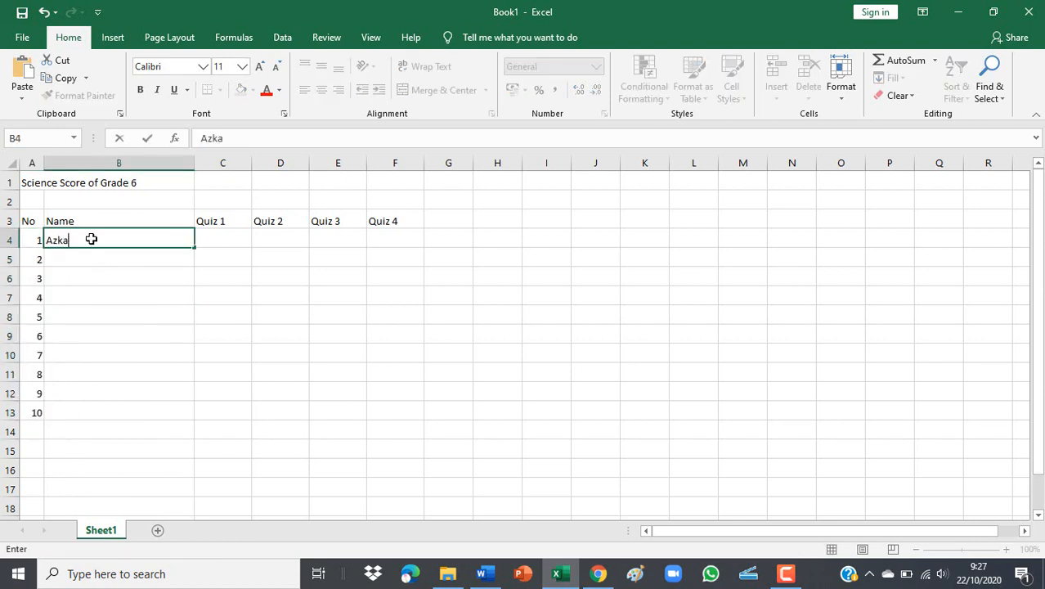
pyautogui.press('Return')
pyautogui.write('Aisha')
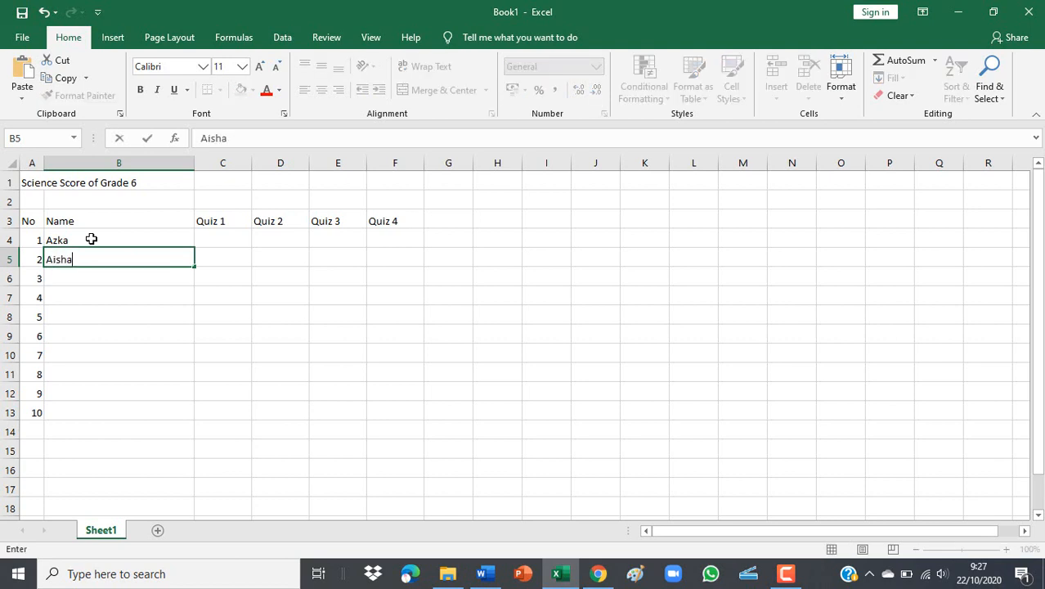
pyautogui.press('Return')
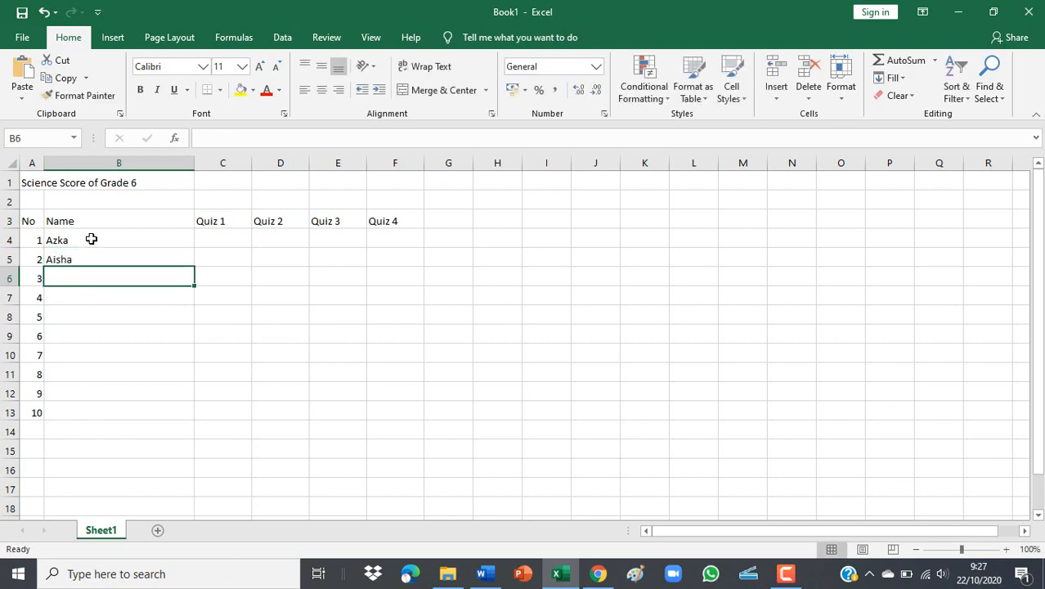
pyautogui.write('Dara')
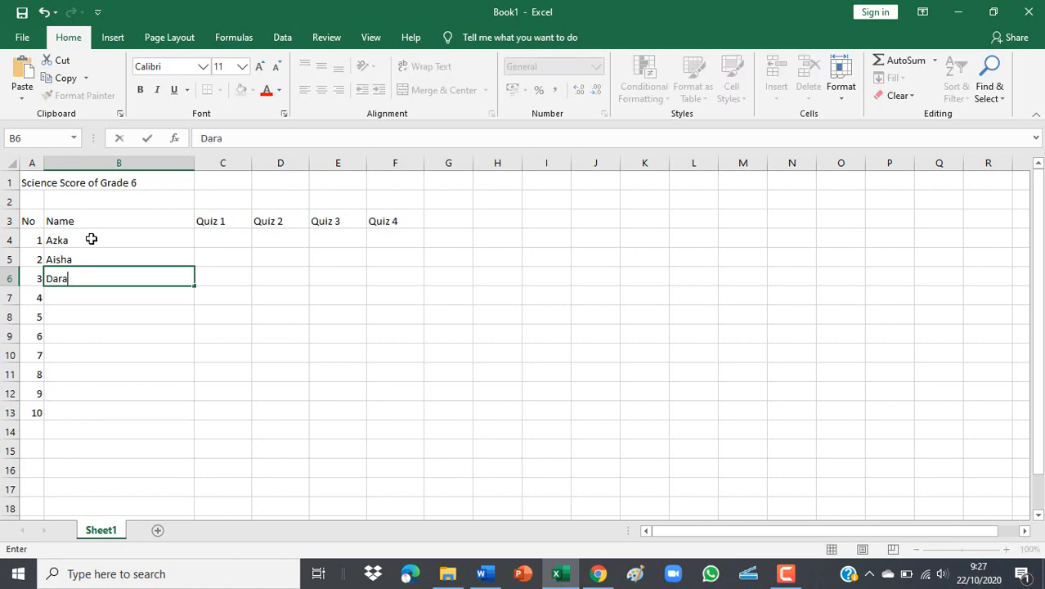
pyautogui.press('Return')
pyautogui.write('Dennu')
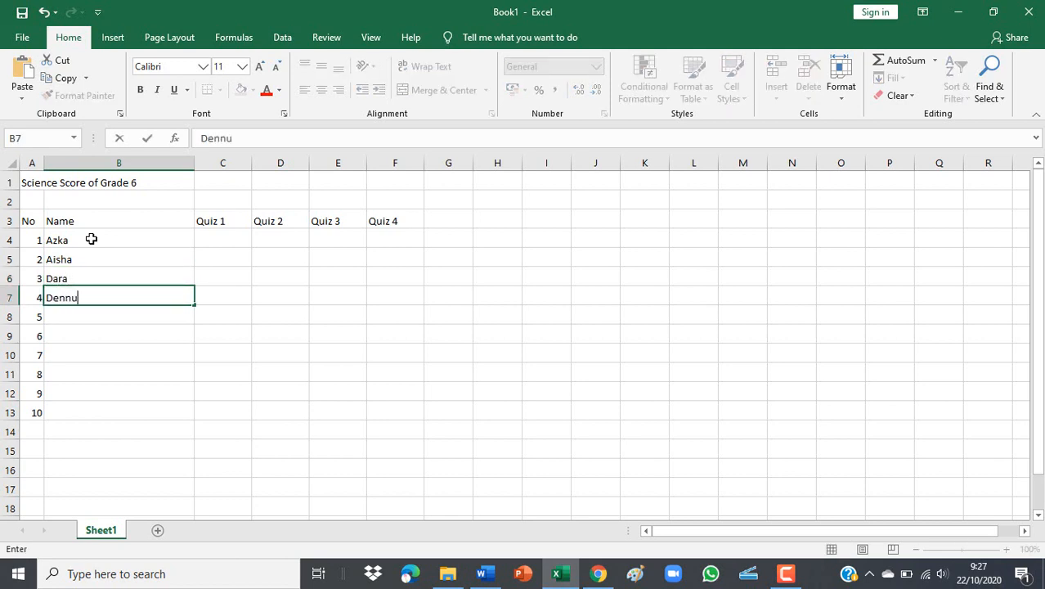
pyautogui.press('BackSpace')
pyautogui.write('is')
pyautogui.press('Return')
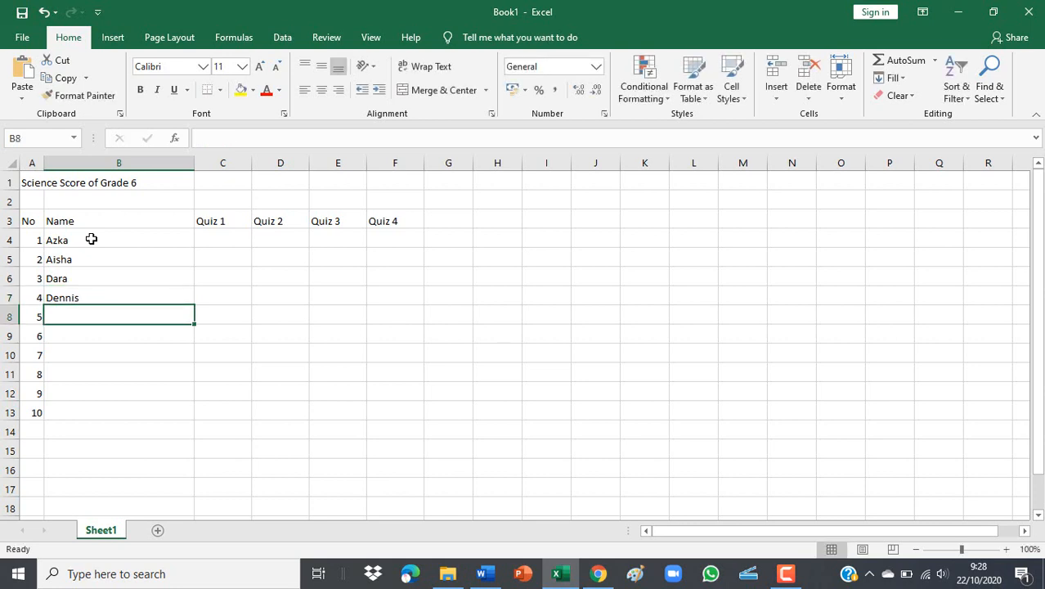
# Enter the remaining six student names in B8:B13.
pyautogui.write('Jenni')
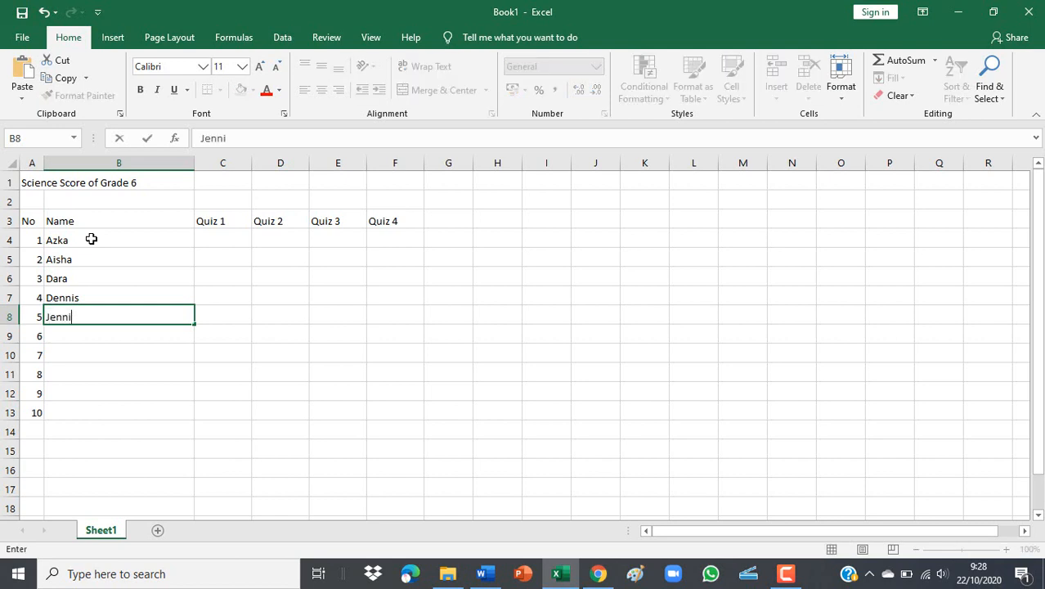
pyautogui.press('Return')
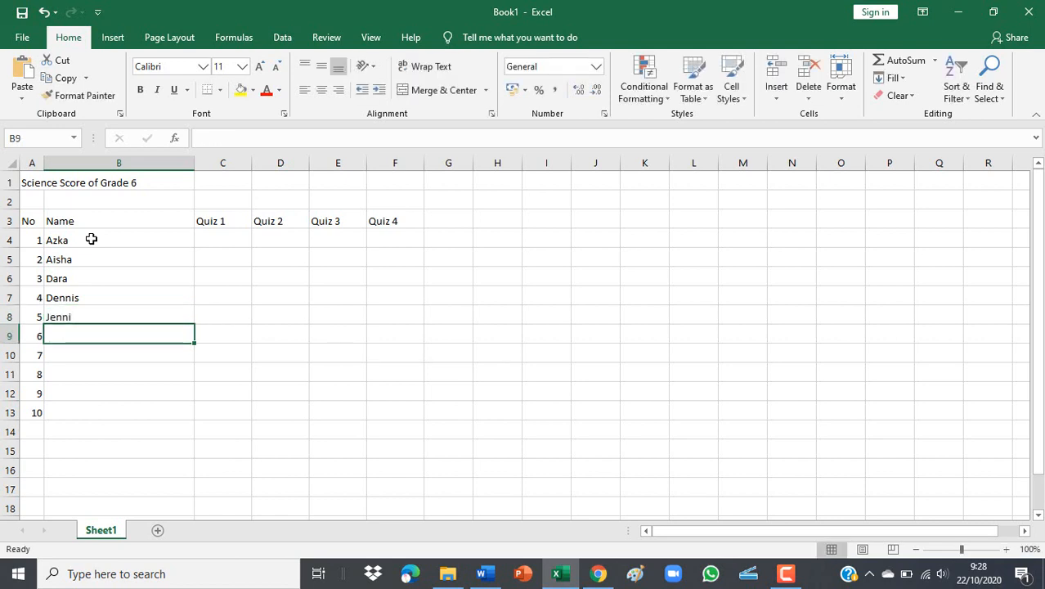
pyautogui.write('Gaspard')
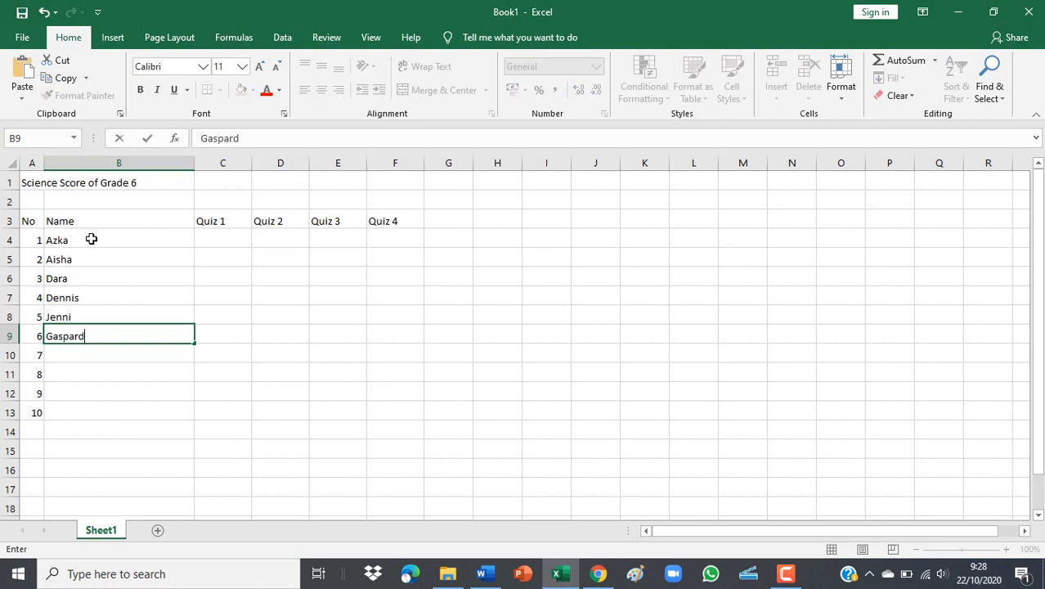
pyautogui.press('Return')
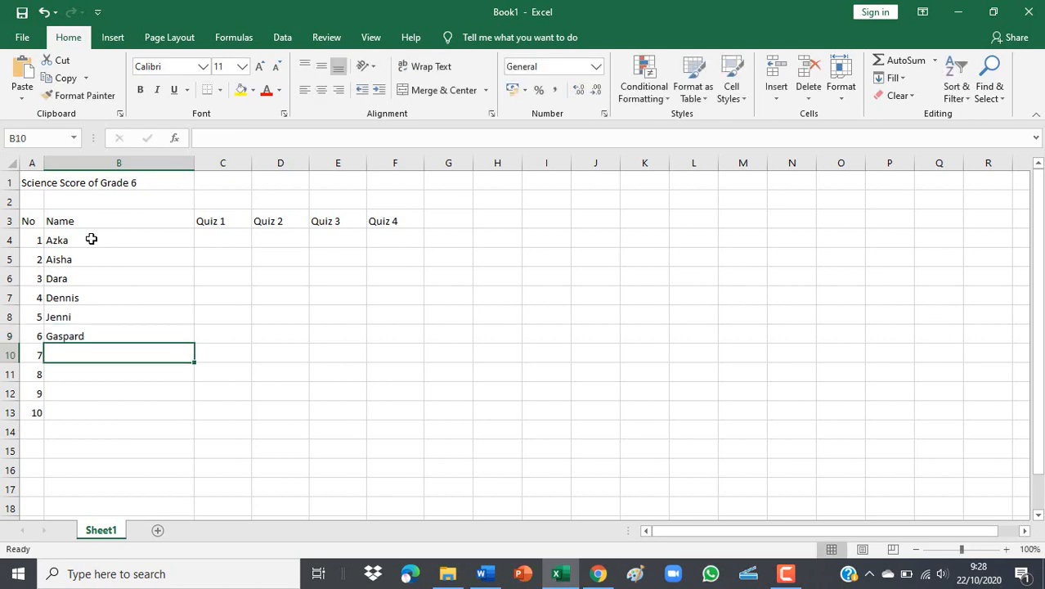
pyautogui.write('Velika')
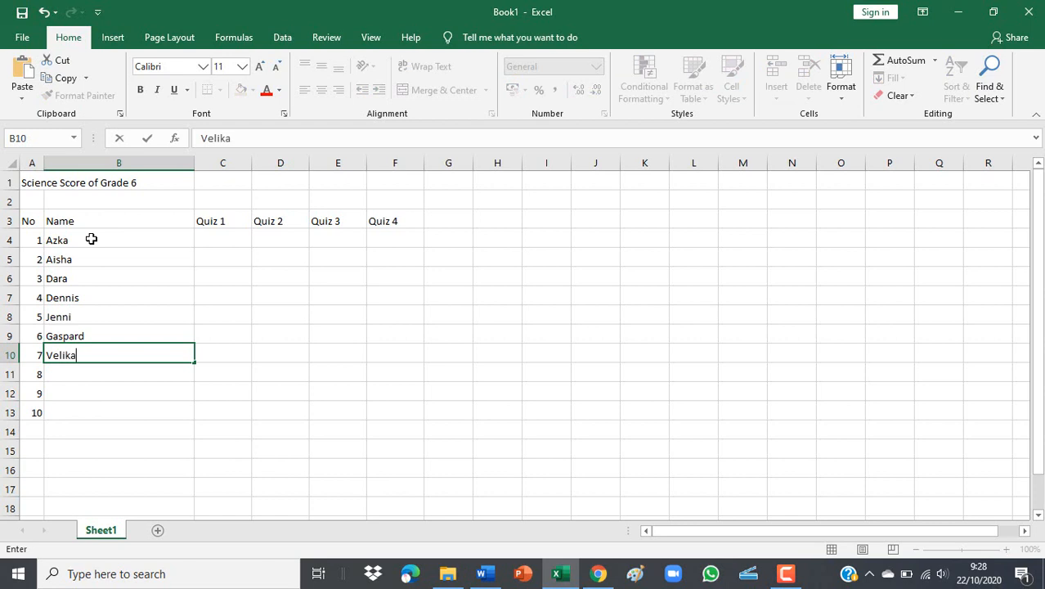
pyautogui.press('Return')
pyautogui.write('Valen')
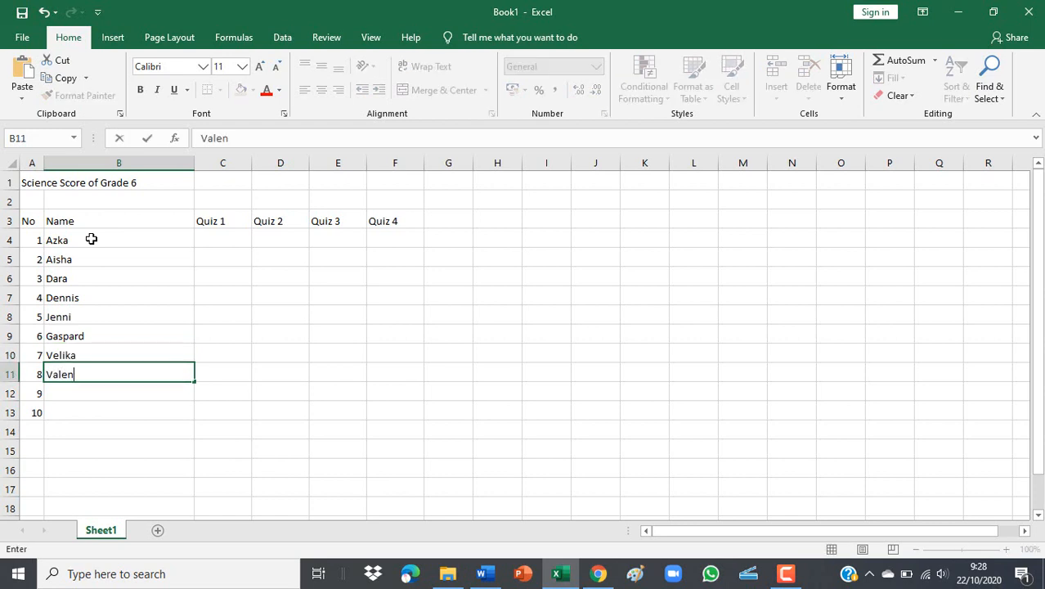
pyautogui.press('Return')
pyautogui.write('Yusuf')
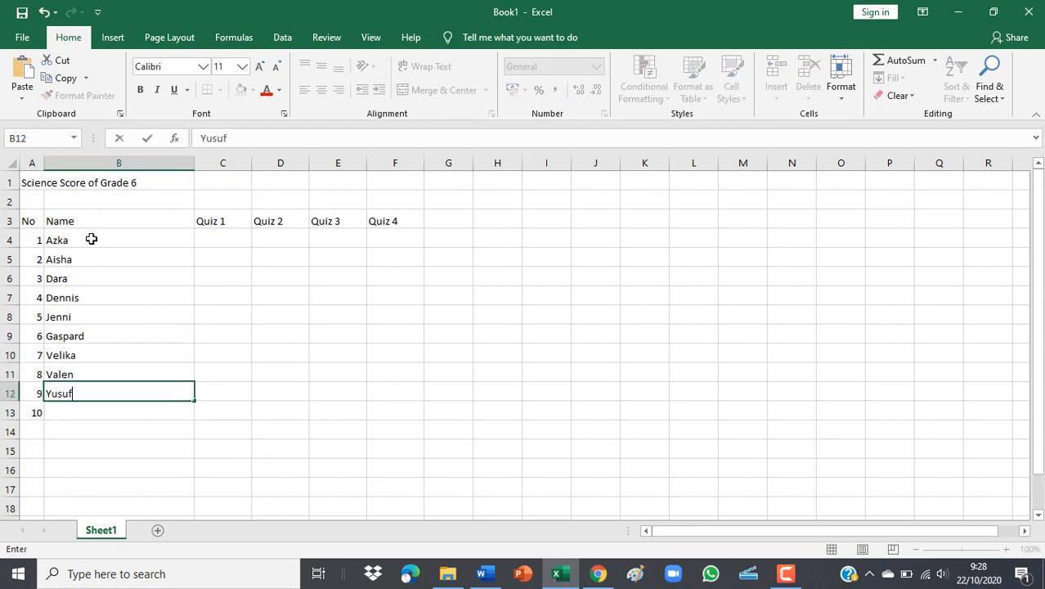
pyautogui.press('Return')
pyautogui.write('Talith')
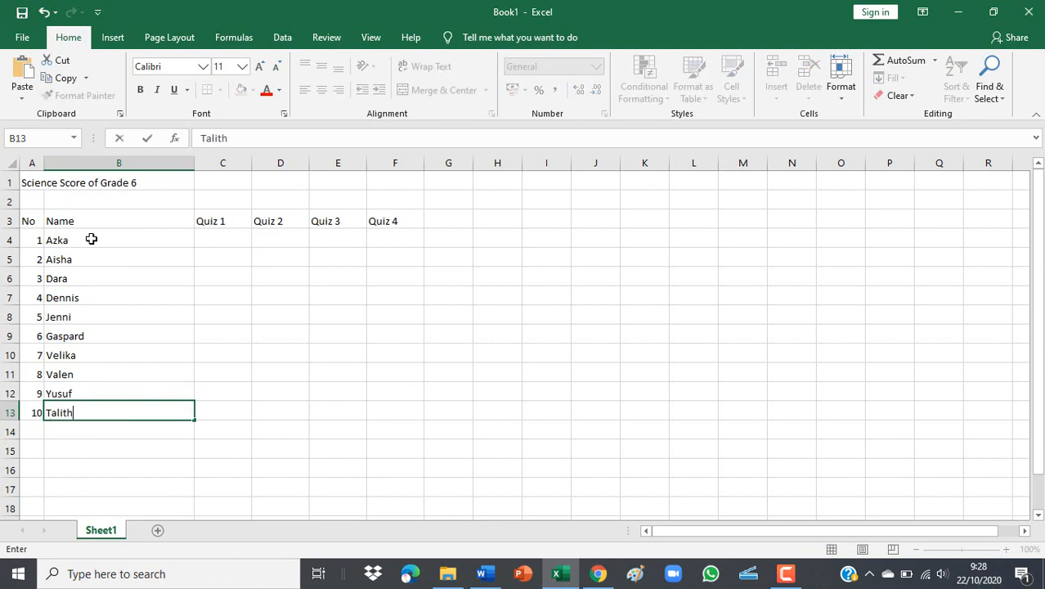
pyautogui.write('a')
pyautogui.click(163, 239)
pyautogui.click(211, 224)
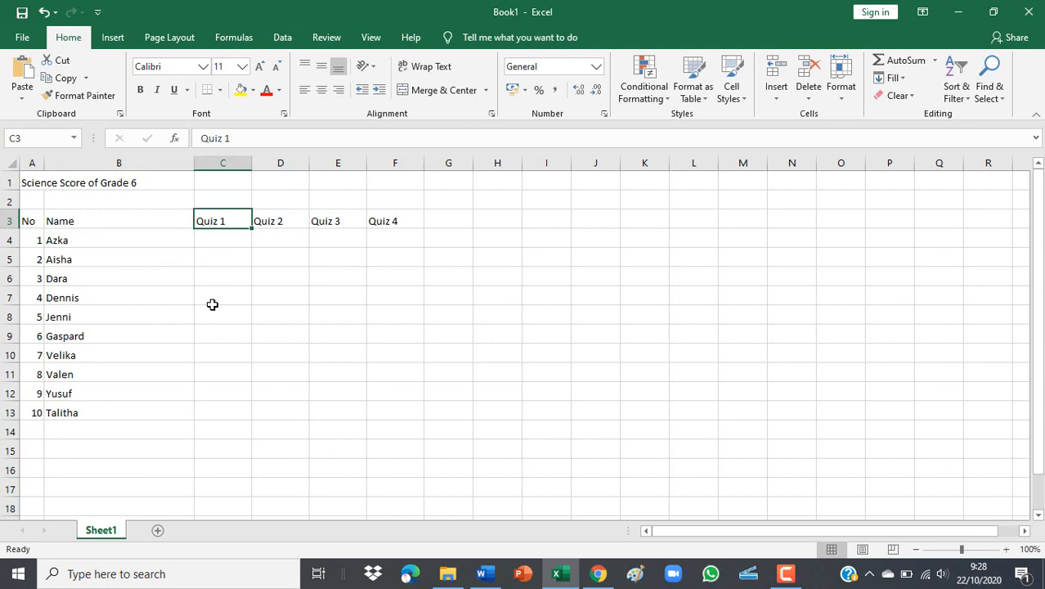
# Enter Quiz 1 scores 90, 87, 90 and 76 in C4:C7.
pyautogui.click(216, 275)
pyautogui.click(223, 240)
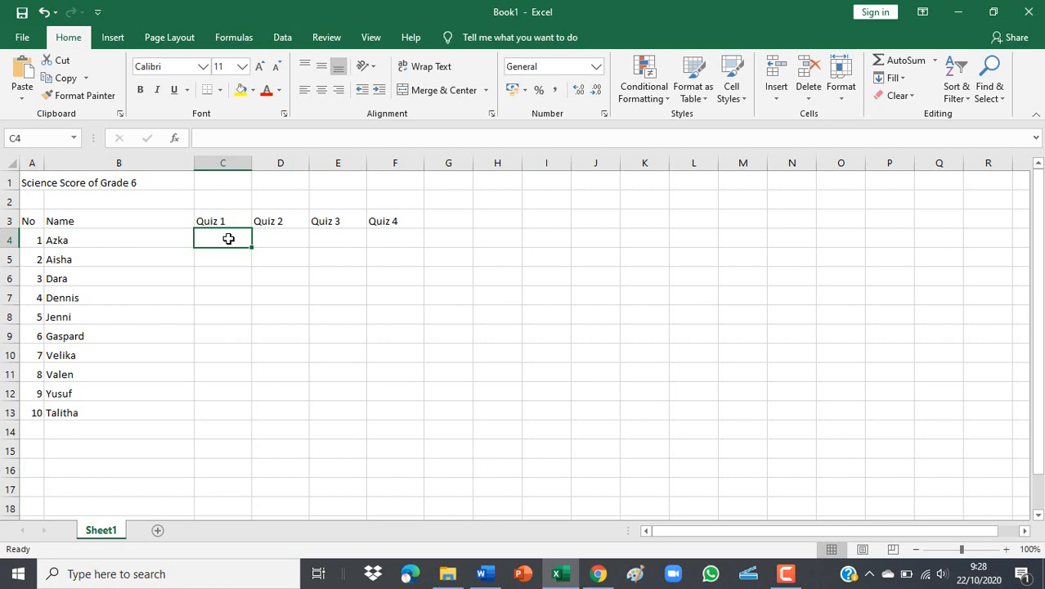
pyautogui.write('90')
pyautogui.press('Return')
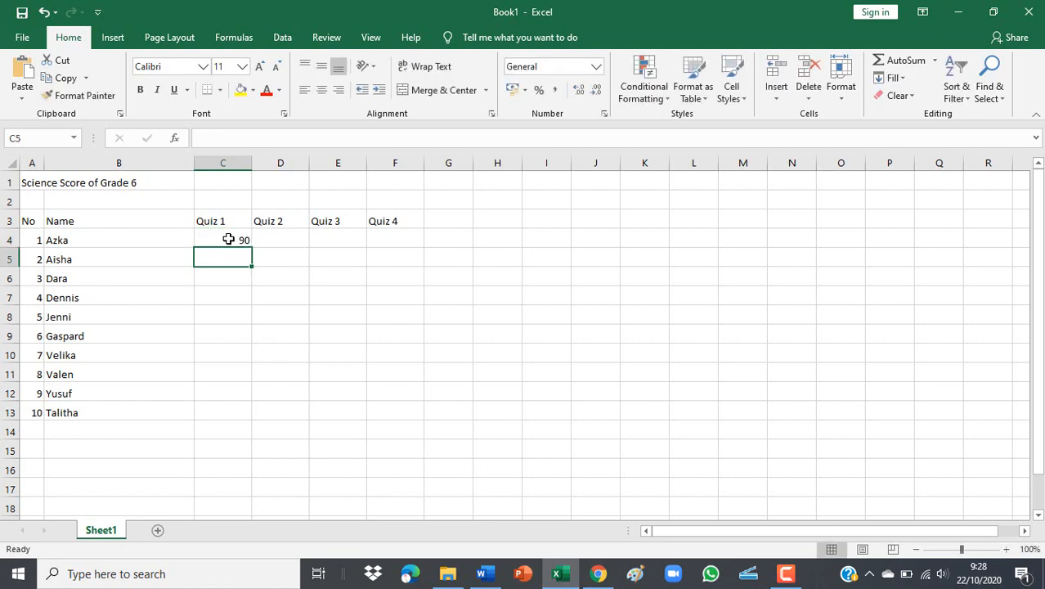
pyautogui.write('87')
pyautogui.press('Return')
pyautogui.write('90')
pyautogui.press('Return')
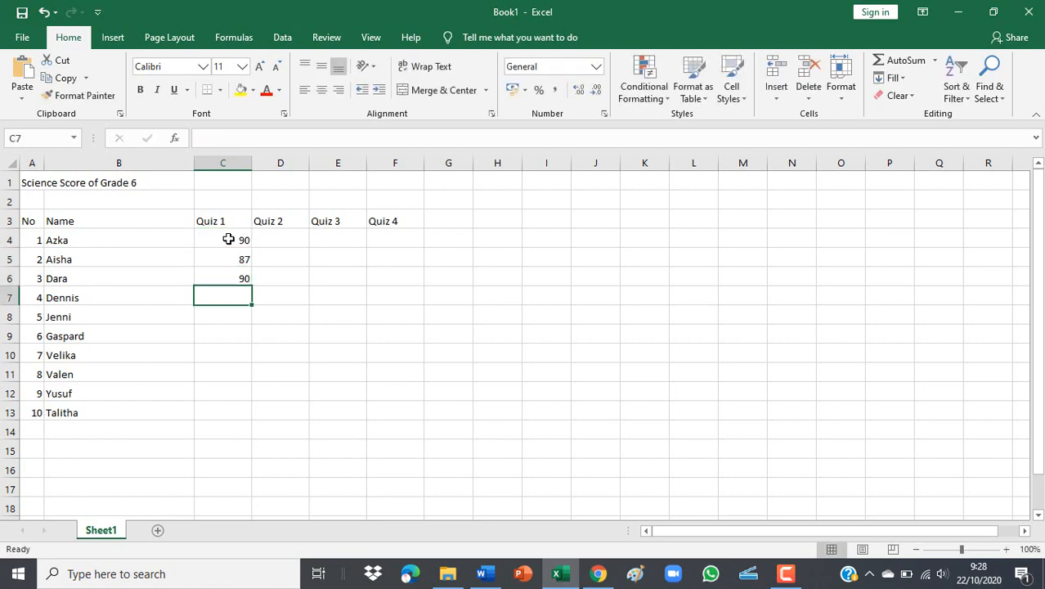
pyautogui.write('76')
pyautogui.press('Return')
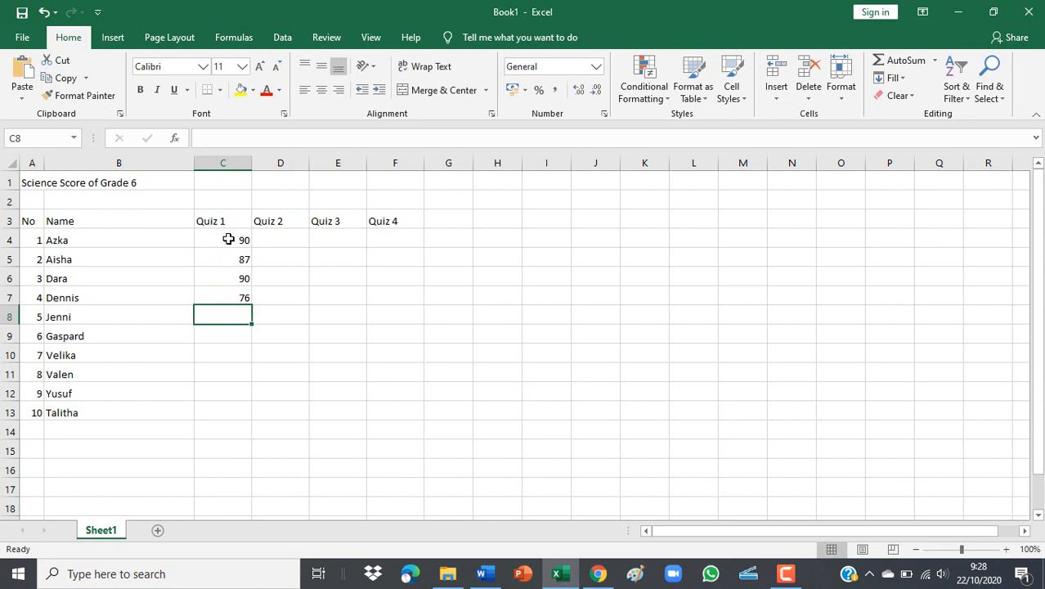
# Enter the remaining Quiz 1 scores 90, 87, 86, 84, 98 and 85 in C8:C13.
pyautogui.write('90')
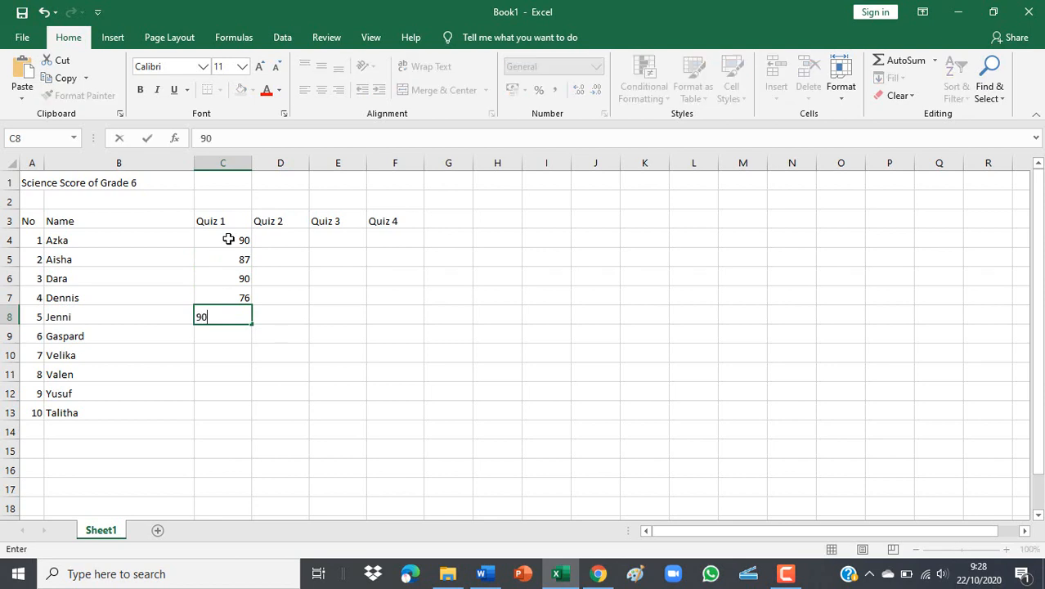
pyautogui.press('Return')
pyautogui.write('87')
pyautogui.press('Return')
pyautogui.write('86')
pyautogui.press('Return')
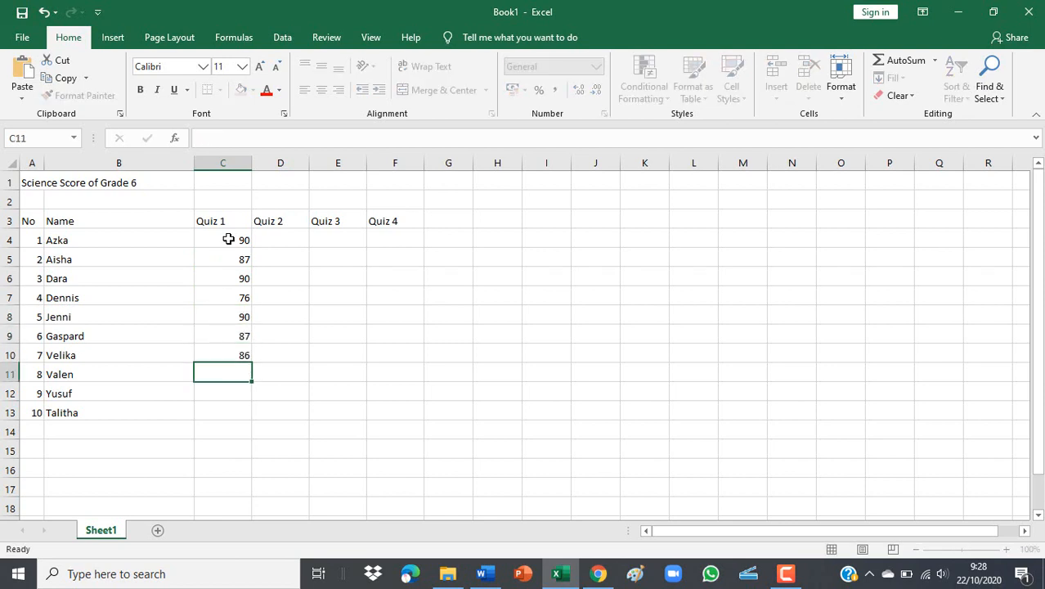
pyautogui.write('84')
pyautogui.press('Return')
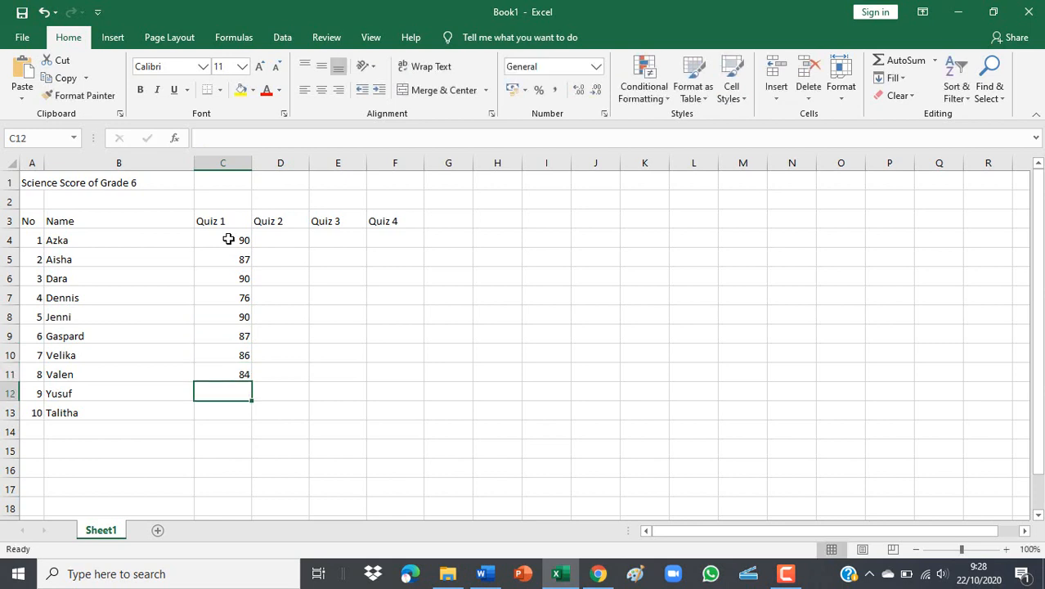
pyautogui.write('98')
pyautogui.press('Return')
pyautogui.write('85')
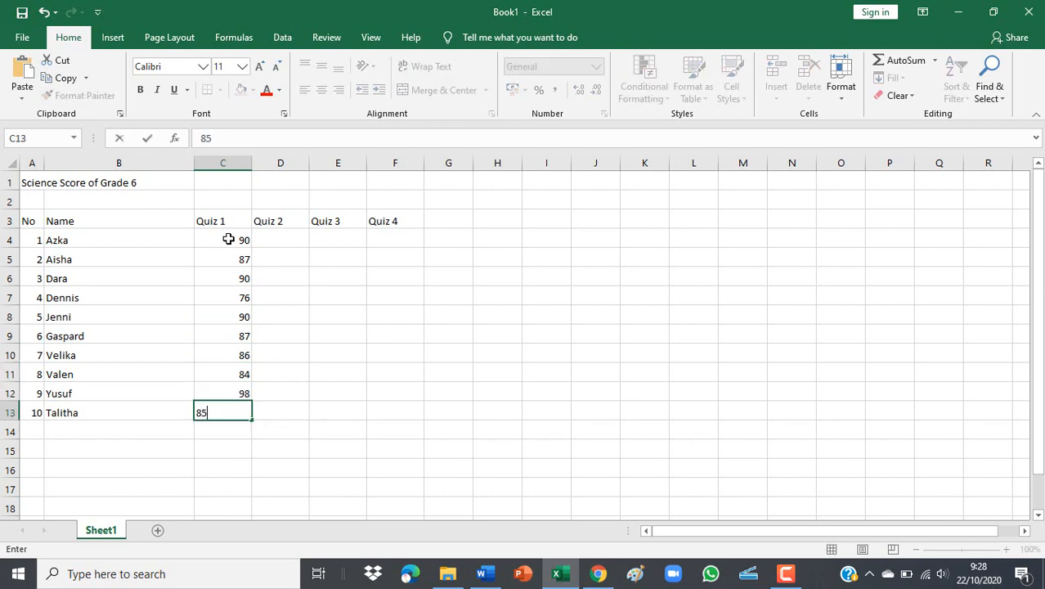
pyautogui.press('Return')
pyautogui.press('Right')
pyautogui.press('Up')
pyautogui.press('Up')
pyautogui.press('Up')
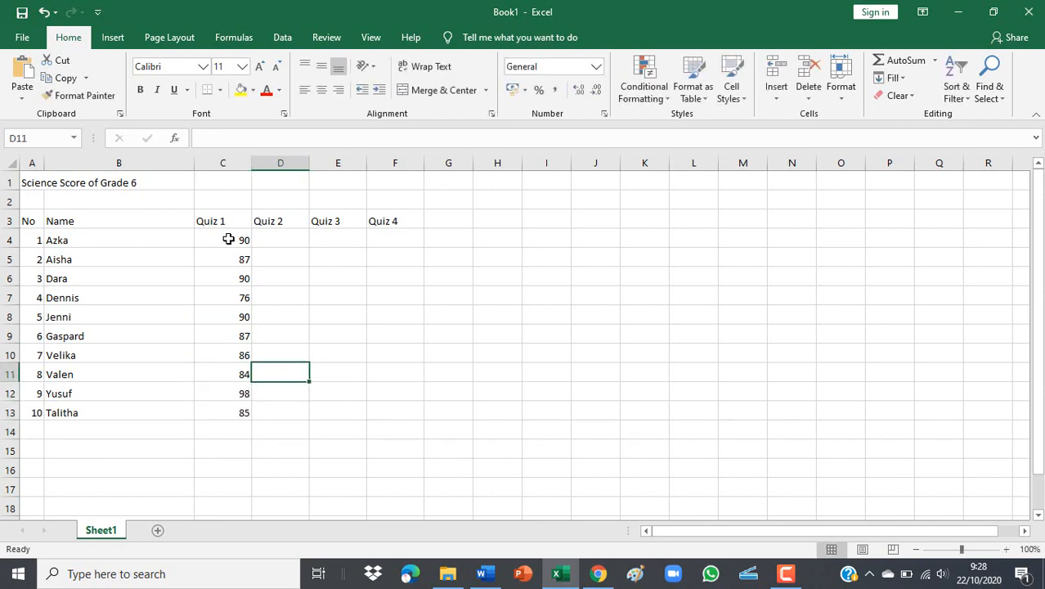
pyautogui.press('Up')
pyautogui.press('Up')
pyautogui.press('Up')
pyautogui.press('Up')
pyautogui.press('Up')
pyautogui.press('Up')
pyautogui.press('Up')
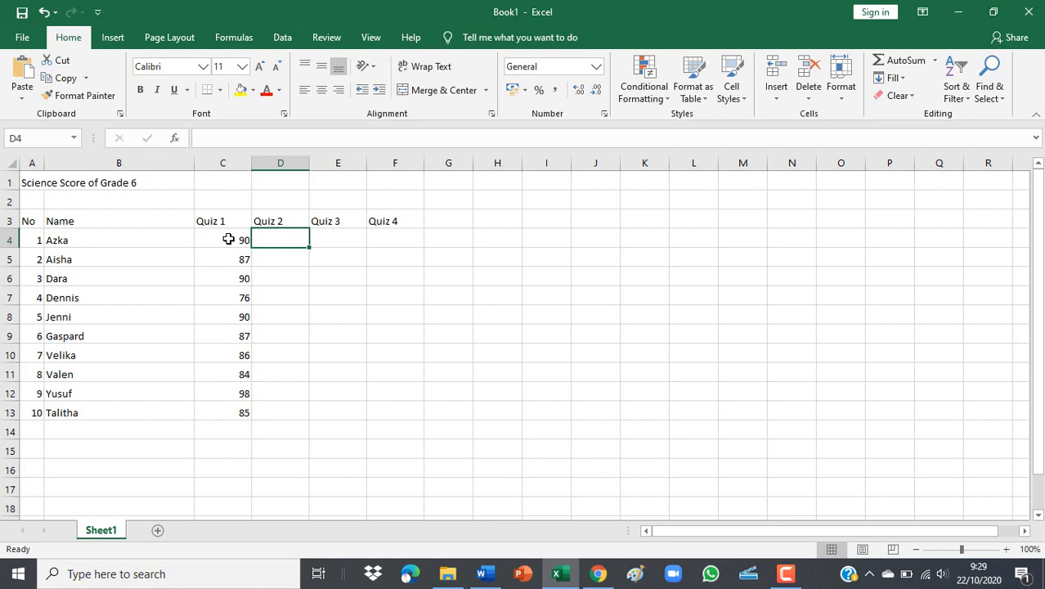
# Enter Quiz 2 scores 89, 78, 89 in D4:D6, leave D7 blank, then 87 and 90.
pyautogui.write('89')
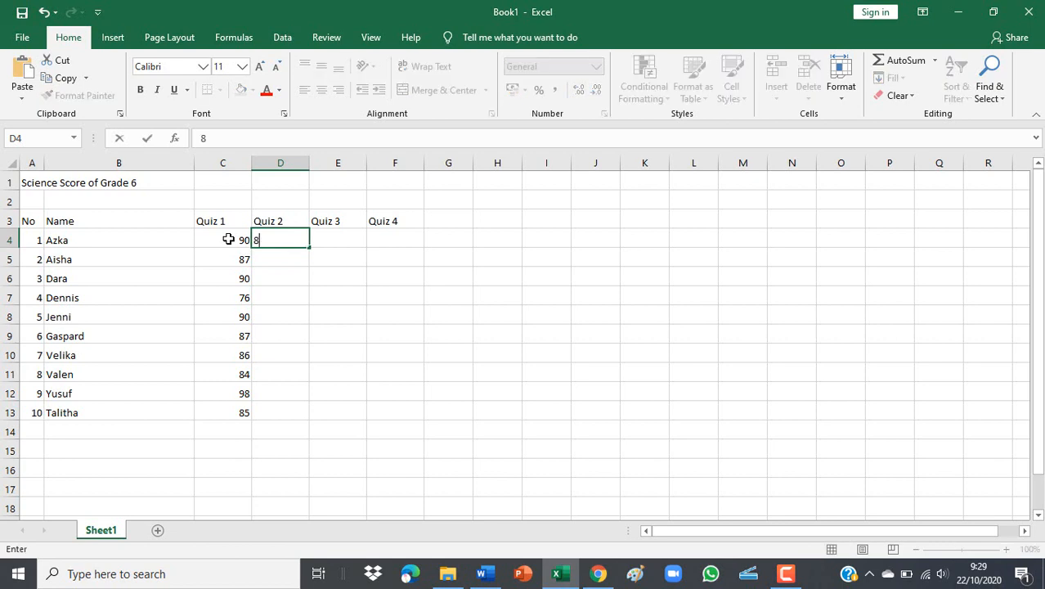
pyautogui.press('Return')
pyautogui.write('78')
pyautogui.press('Return')
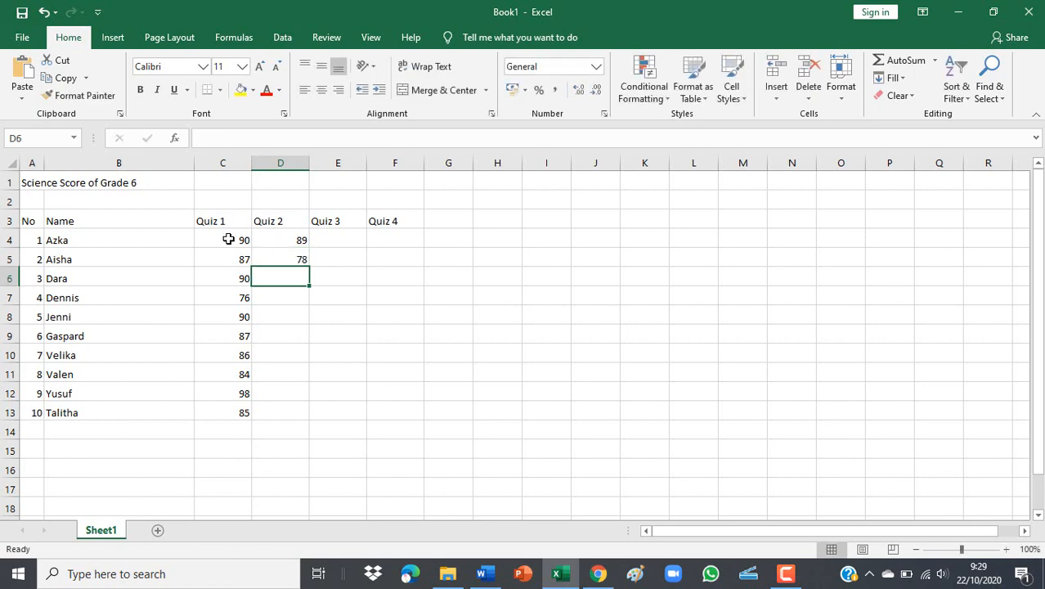
pyautogui.write('89')
pyautogui.press('Return')
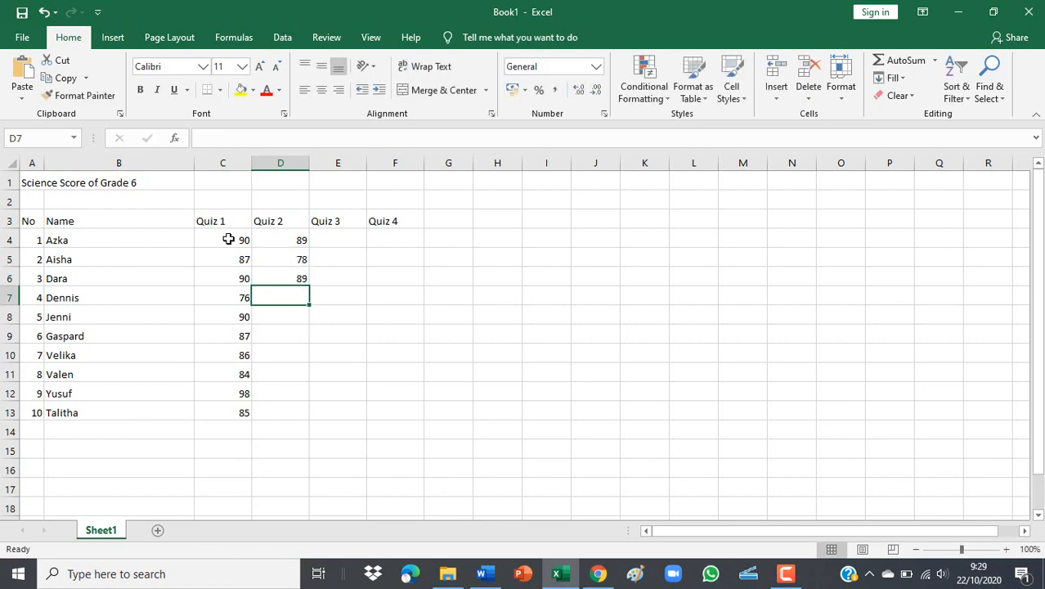
pyautogui.press('Return')
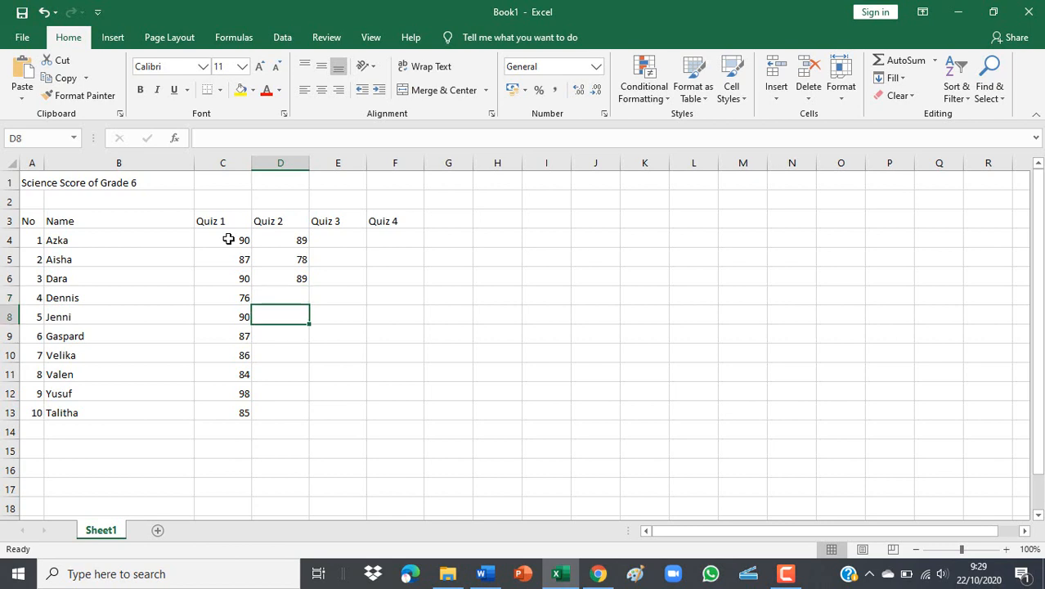
pyautogui.write('87')
pyautogui.press('Return')
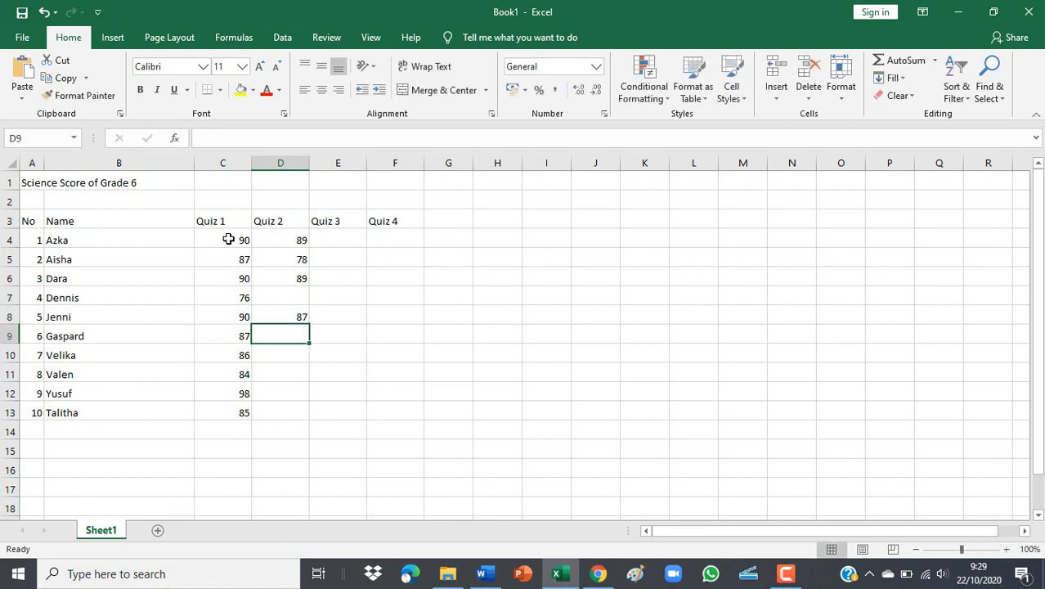
pyautogui.write('90')
pyautogui.press('Return')
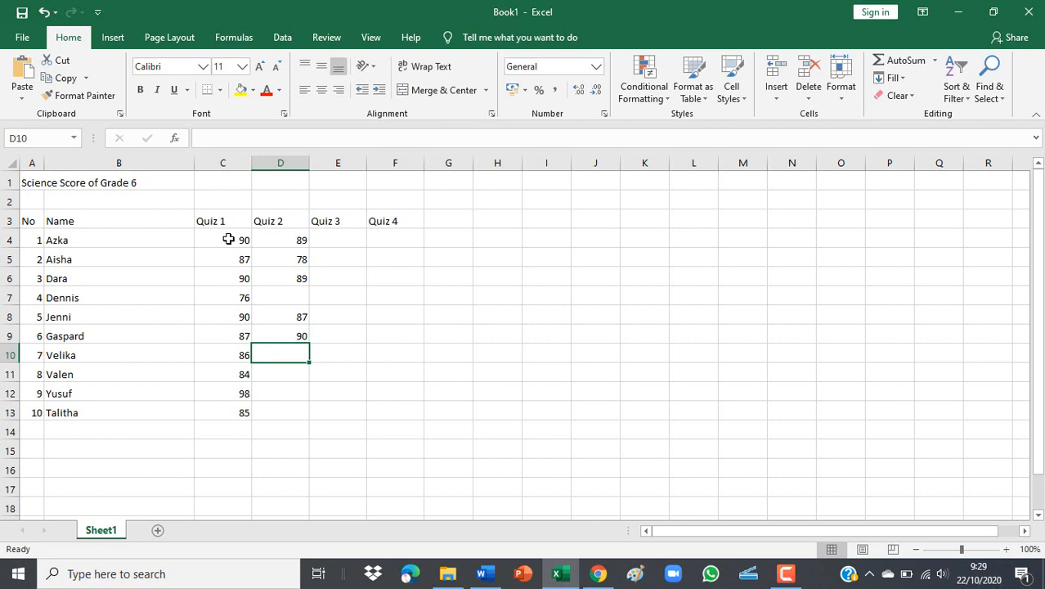
# Leave D10 blank and enter Quiz 2 scores 89, 87 and 90 in D11:D13.
pyautogui.press('Return')
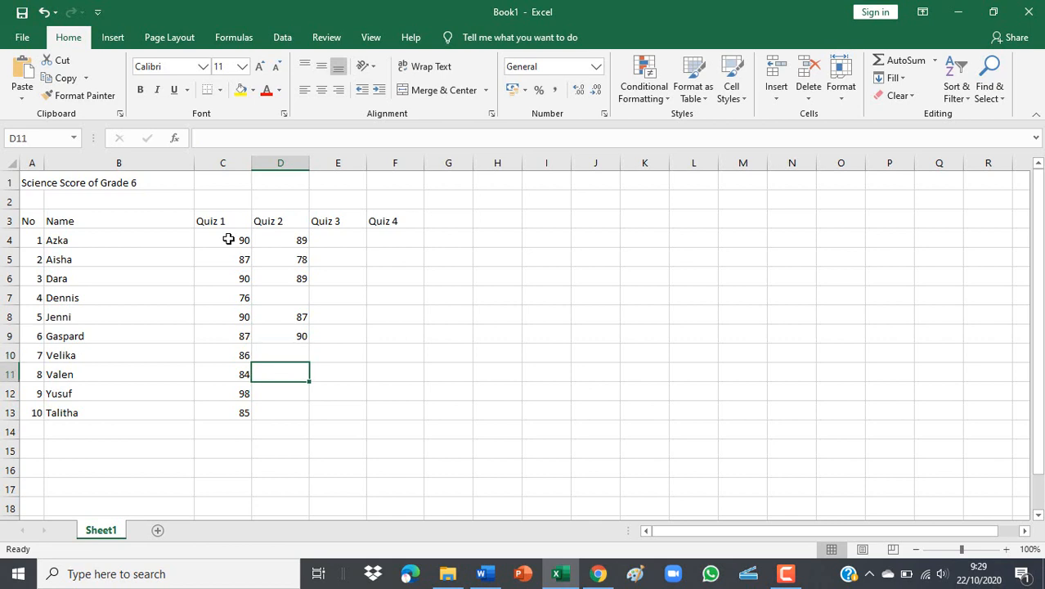
pyautogui.press('Up')
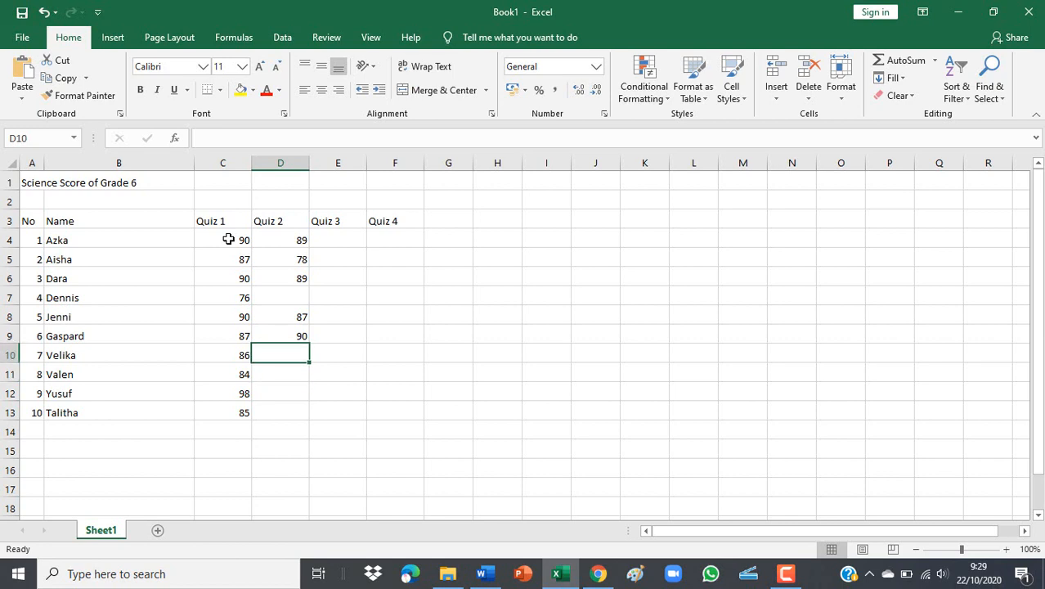
pyautogui.press('Return')
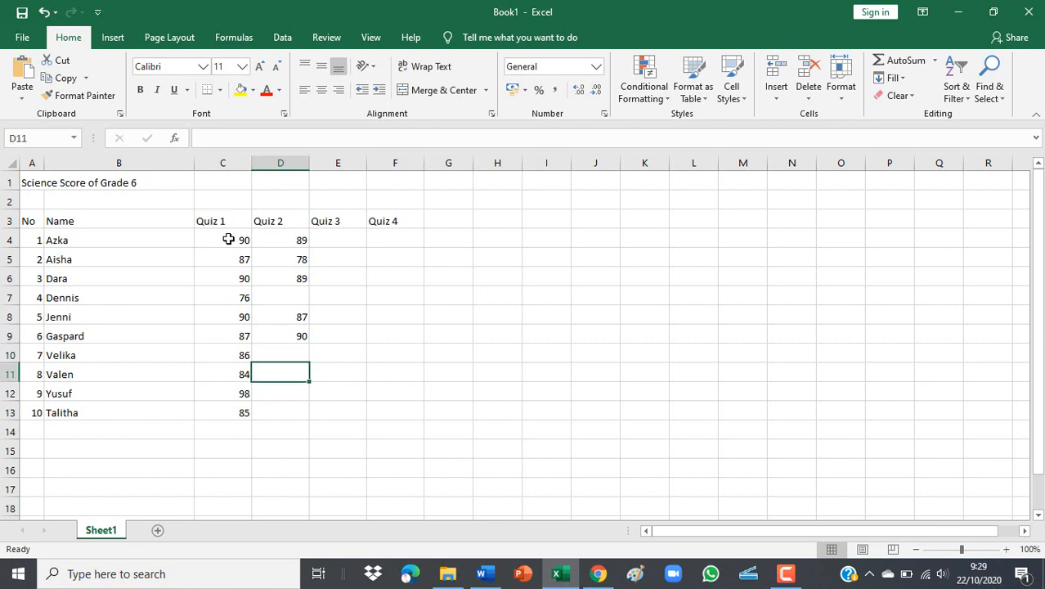
pyautogui.write('89')
pyautogui.press('Return')
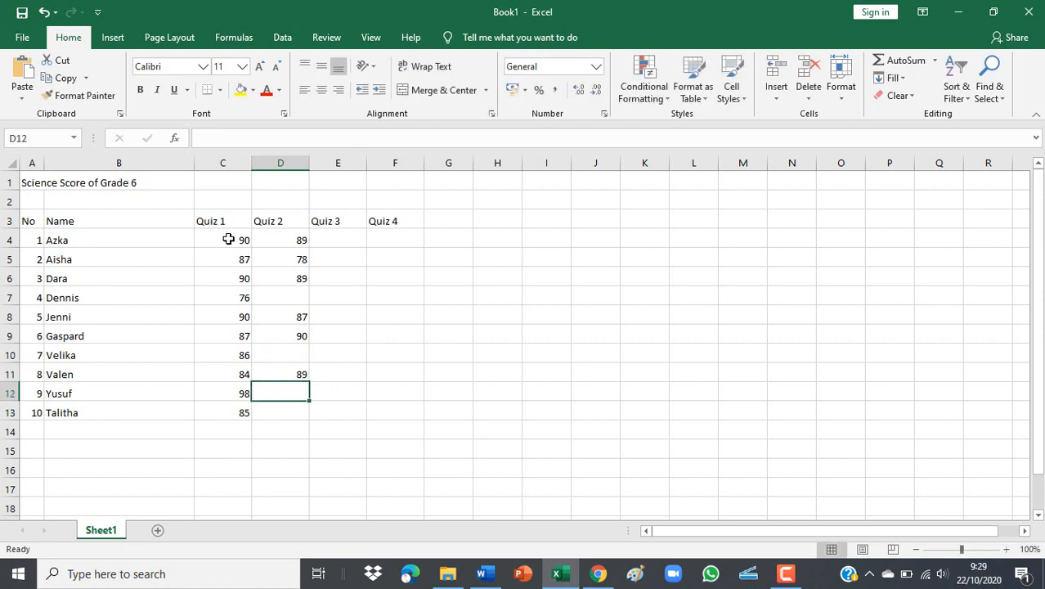
pyautogui.write('87')
pyautogui.press('Return')
pyautogui.write('90')
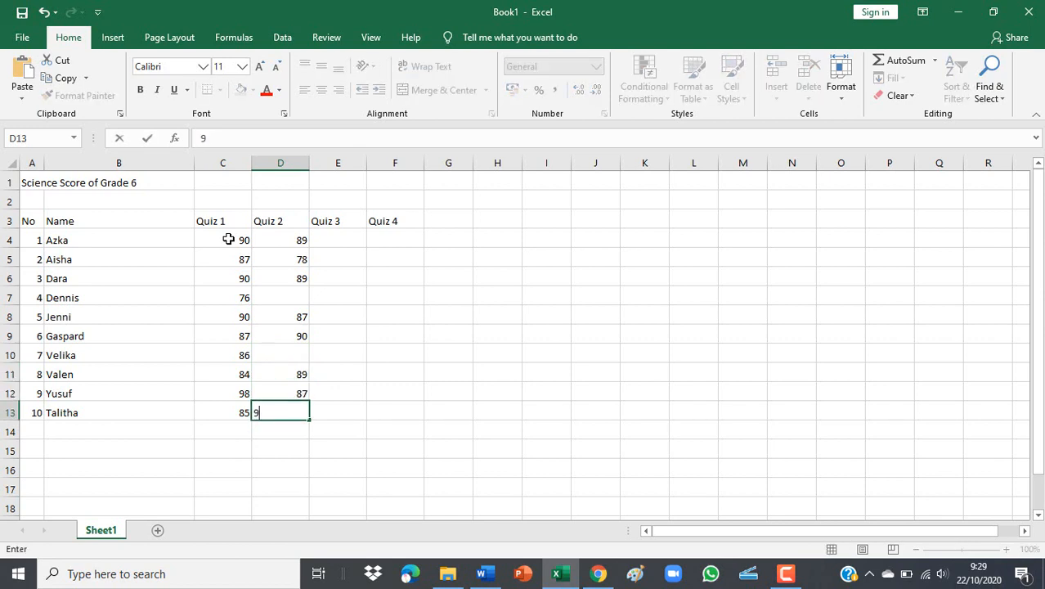
pyautogui.press('Tab')
pyautogui.press('Up')
pyautogui.press('Up')
pyautogui.press('Up')
pyautogui.press('Up')
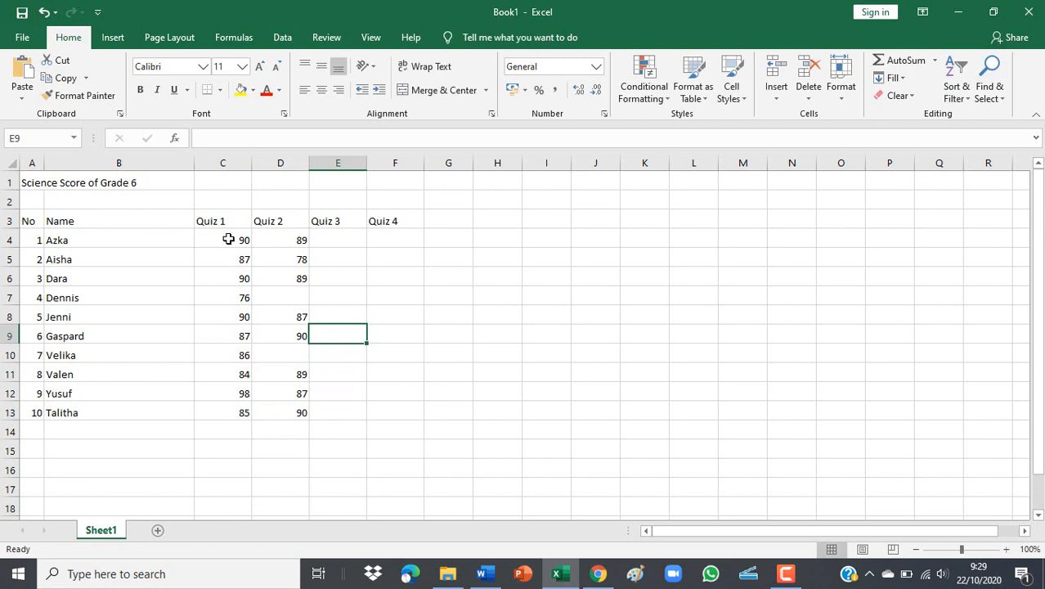
pyautogui.press('Up')
pyautogui.press('Up')
pyautogui.press('Up')
pyautogui.press('Up')
pyautogui.press('Up')
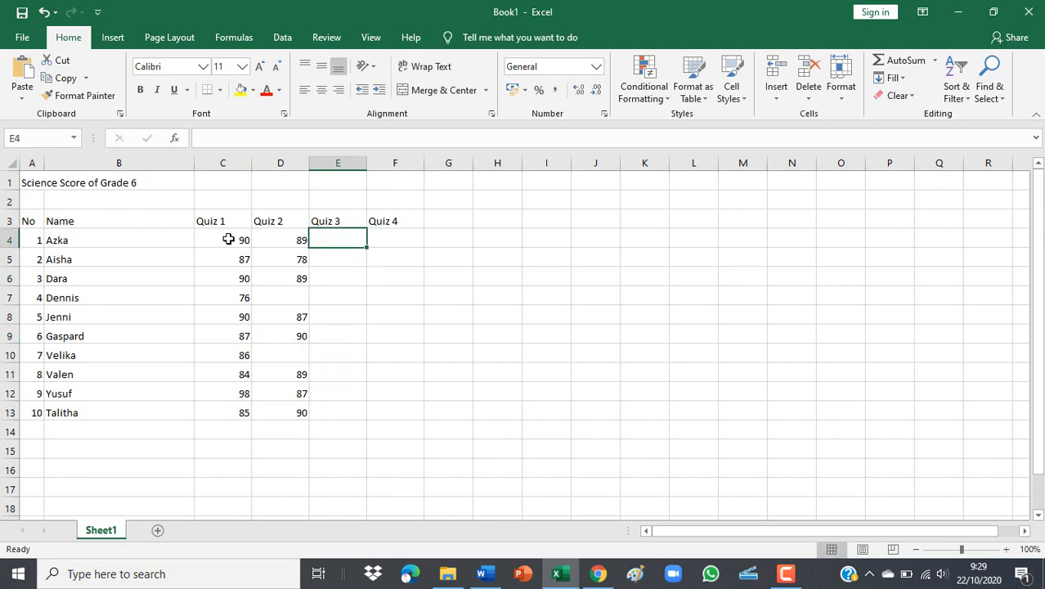
# Enter Quiz 3 scores 78, 90, 78, 98, 87, 97, 79, 90, 87 in E4:E13, leaving E8 blank.
pyautogui.write('78')
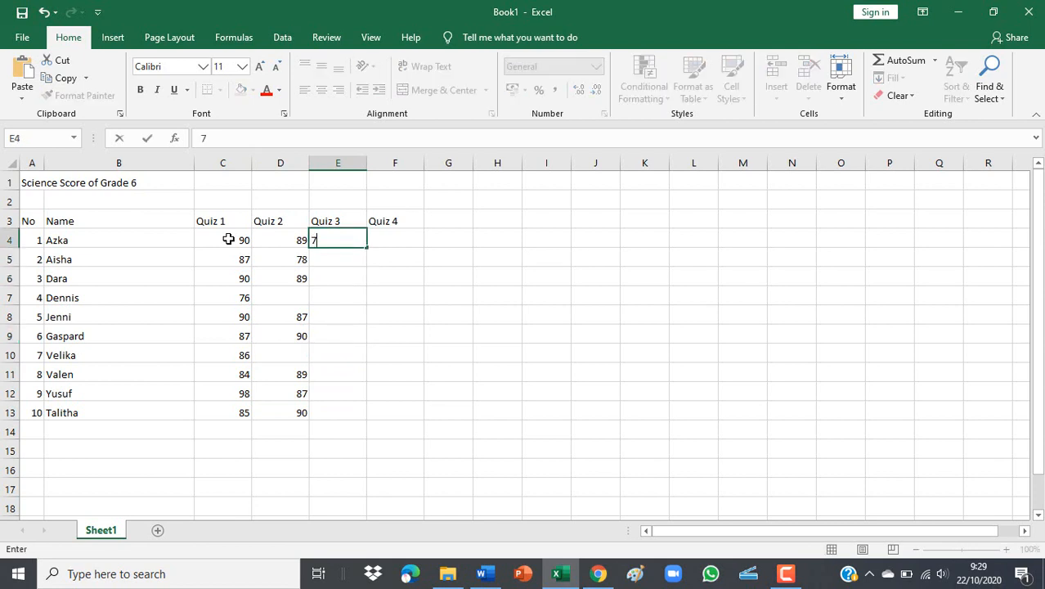
pyautogui.press('Return')
pyautogui.write('90')
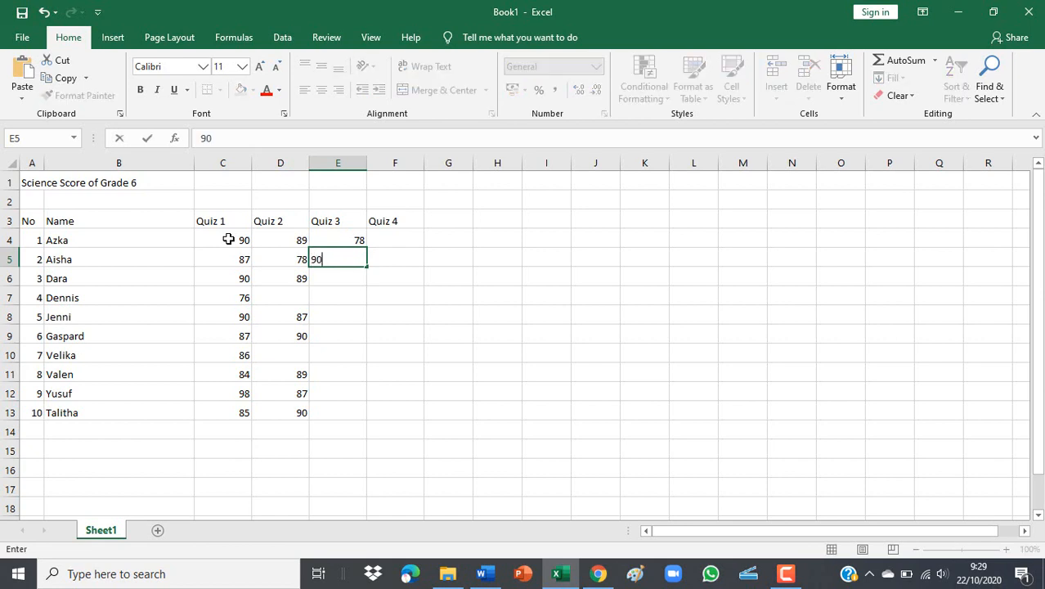
pyautogui.press('Return')
pyautogui.write('78')
pyautogui.press('Return')
pyautogui.write('98')
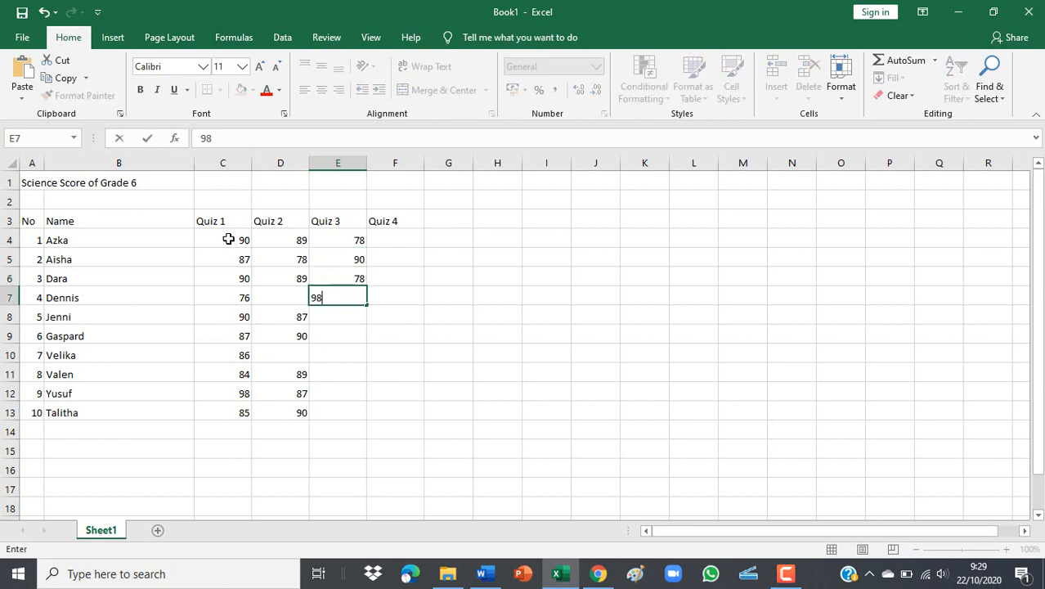
pyautogui.press('Return')
pyautogui.press('Return')
pyautogui.write('87')
pyautogui.press('Return')
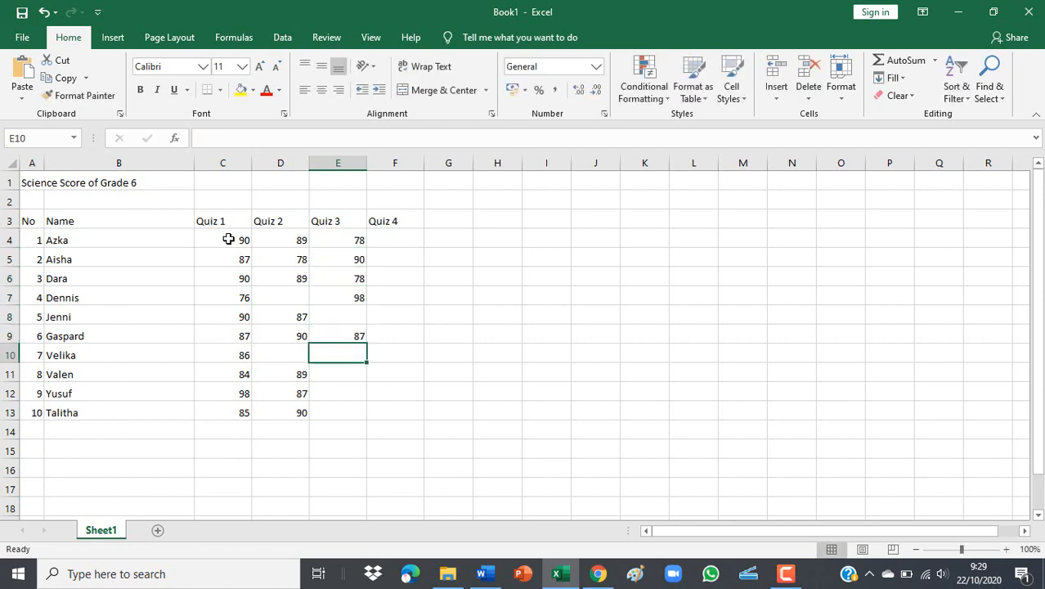
pyautogui.write('97')
pyautogui.press('Return')
pyautogui.write('79')
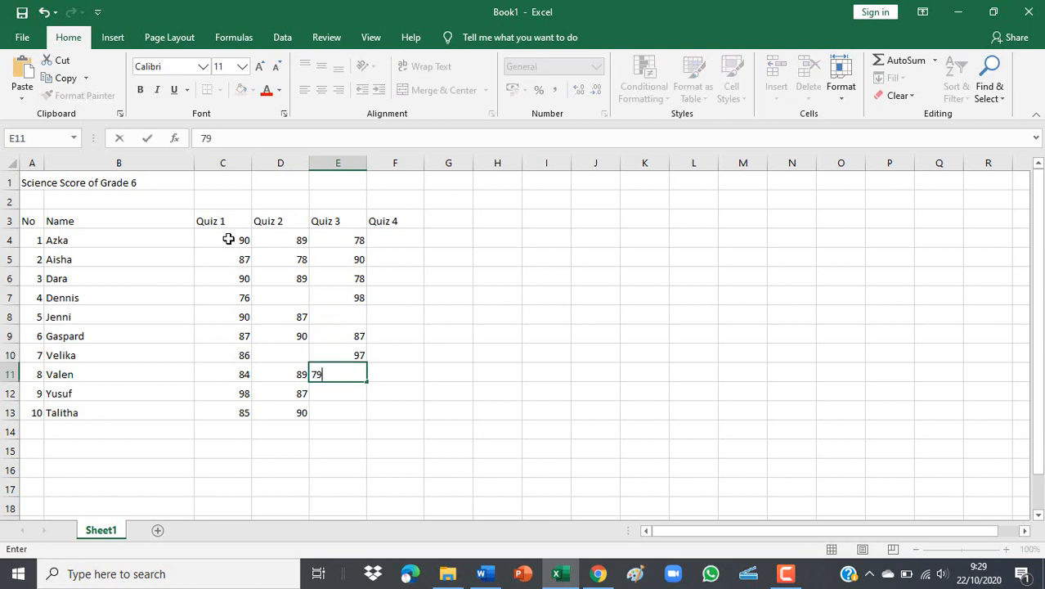
pyautogui.press('Return')
pyautogui.write('90')
pyautogui.press('Return')
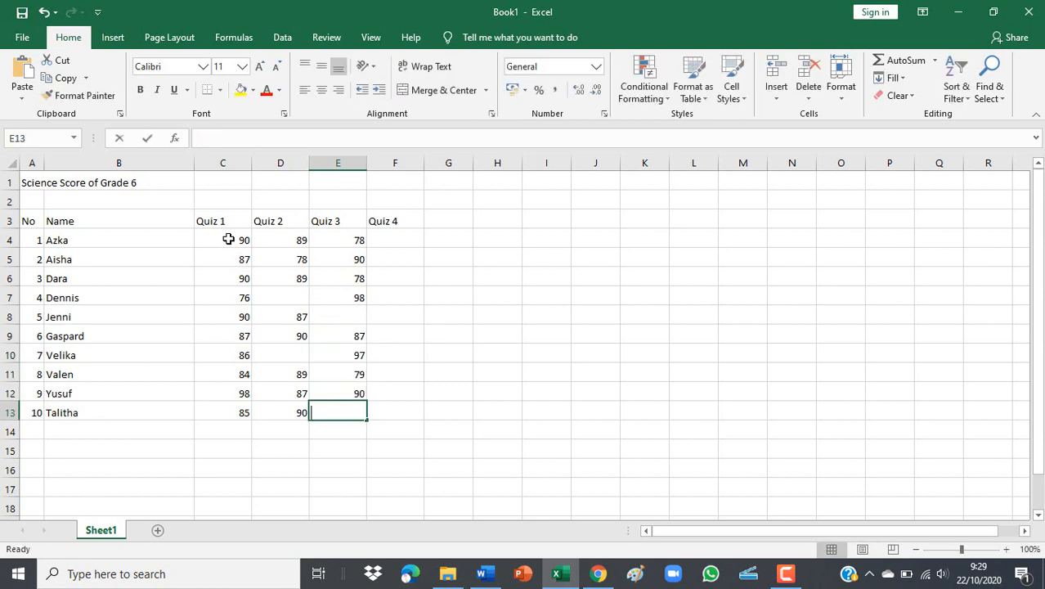
pyautogui.write('87')
pyautogui.press('Tab')
# Enter Quiz 4 scores 89, 76, 87, 98, 78 and 90 in column F, leaving several cells blank.
pyautogui.press('Up')
pyautogui.press('Up')
pyautogui.press('Up')
pyautogui.press('Up')
pyautogui.press('Up')
pyautogui.press('Up')
pyautogui.press('Up')
pyautogui.press('Up')
pyautogui.press('Up')
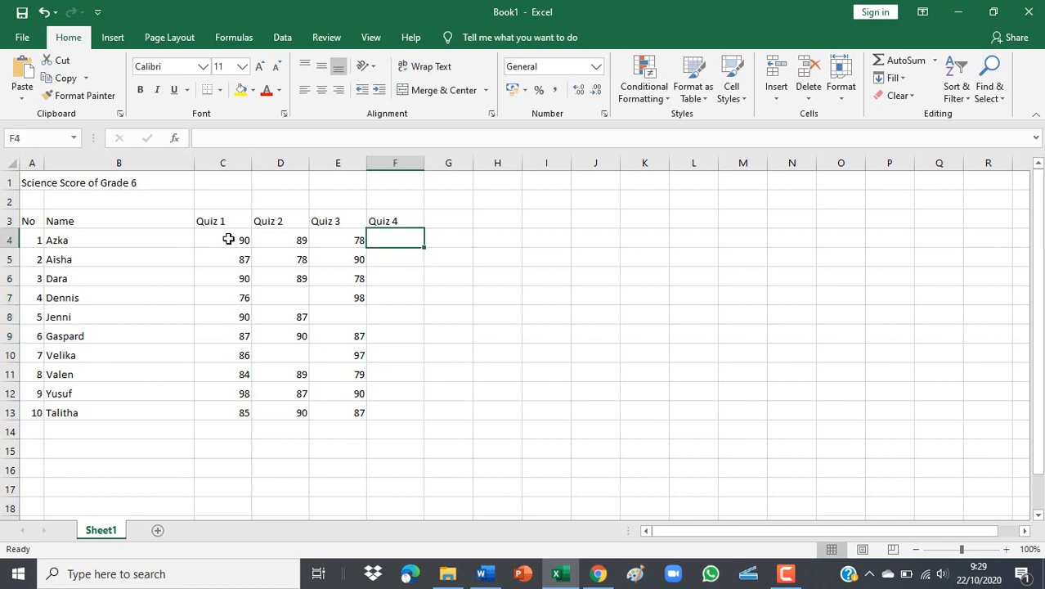
pyautogui.write('89')
pyautogui.press('Return')
pyautogui.write('76')
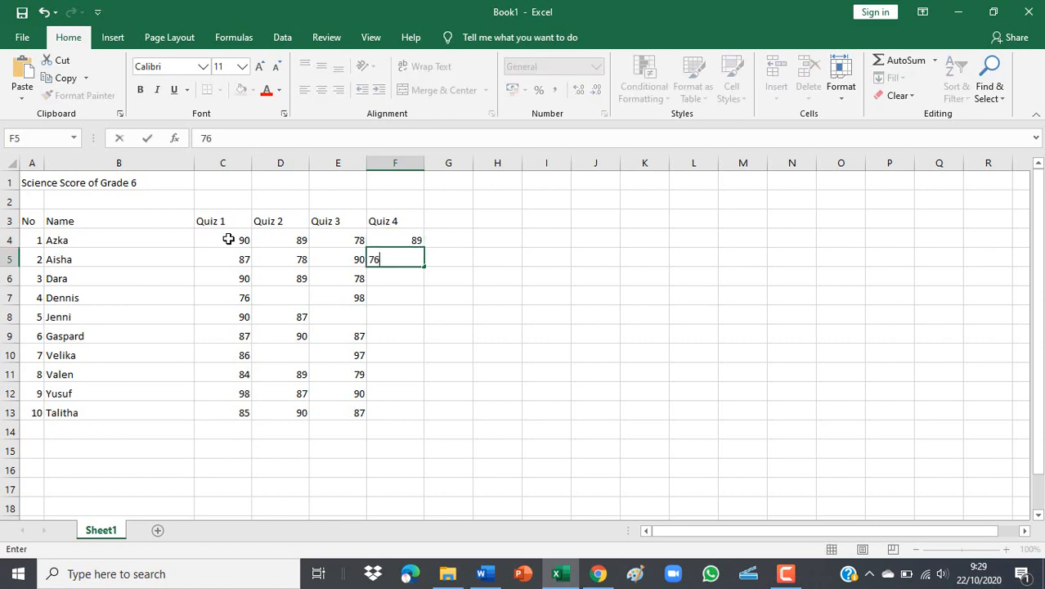
pyautogui.press('Return')
pyautogui.press('Return')
pyautogui.write('87')
pyautogui.press('Return')
pyautogui.press('Return')
pyautogui.write('98')
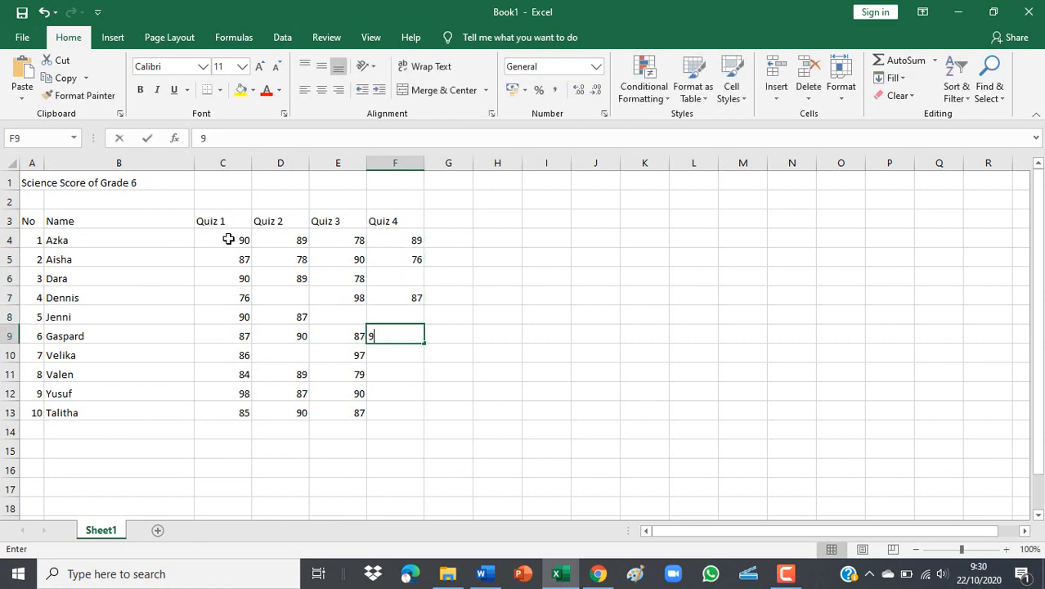
pyautogui.press('Return')
pyautogui.press('Return')
pyautogui.write('78')
pyautogui.press('Return')
pyautogui.press('Return')
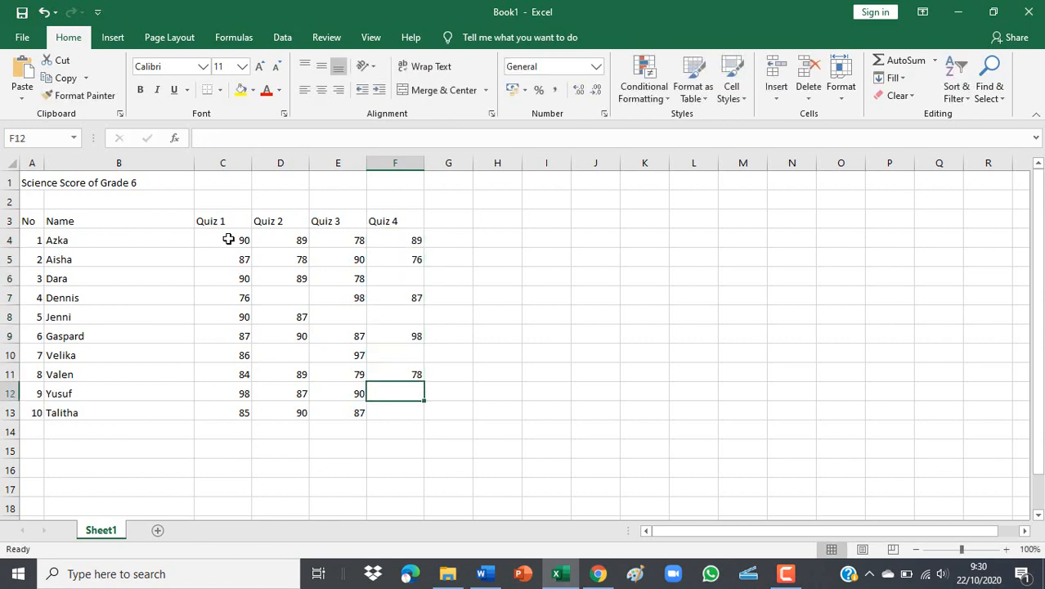
pyautogui.write('90')
pyautogui.press('Return')
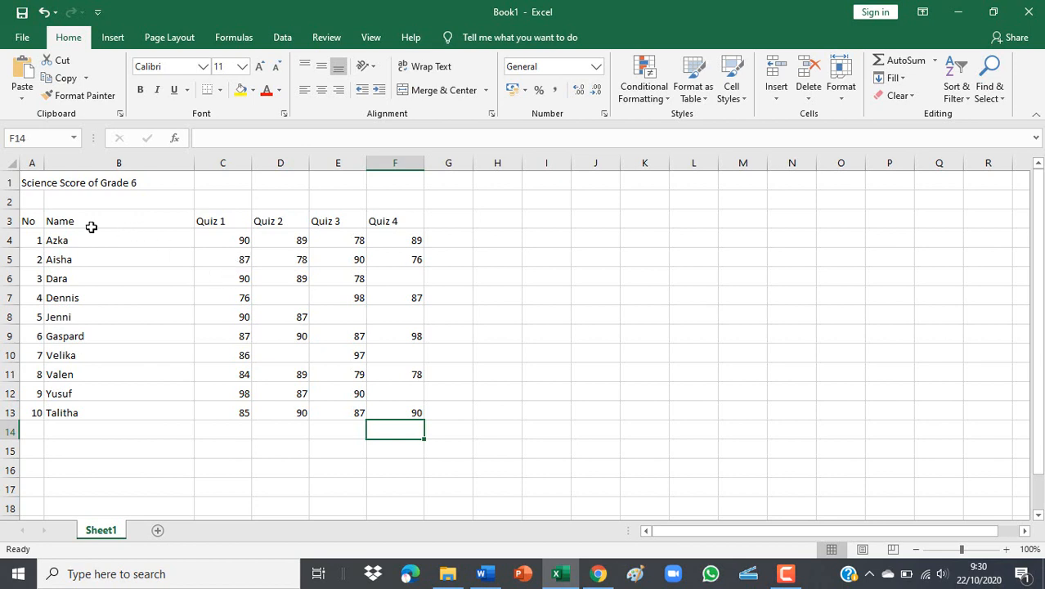
# Apply All Borders to the score table A3:F13.
pyautogui.moveTo(23, 219); pyautogui.dragTo(388, 418)
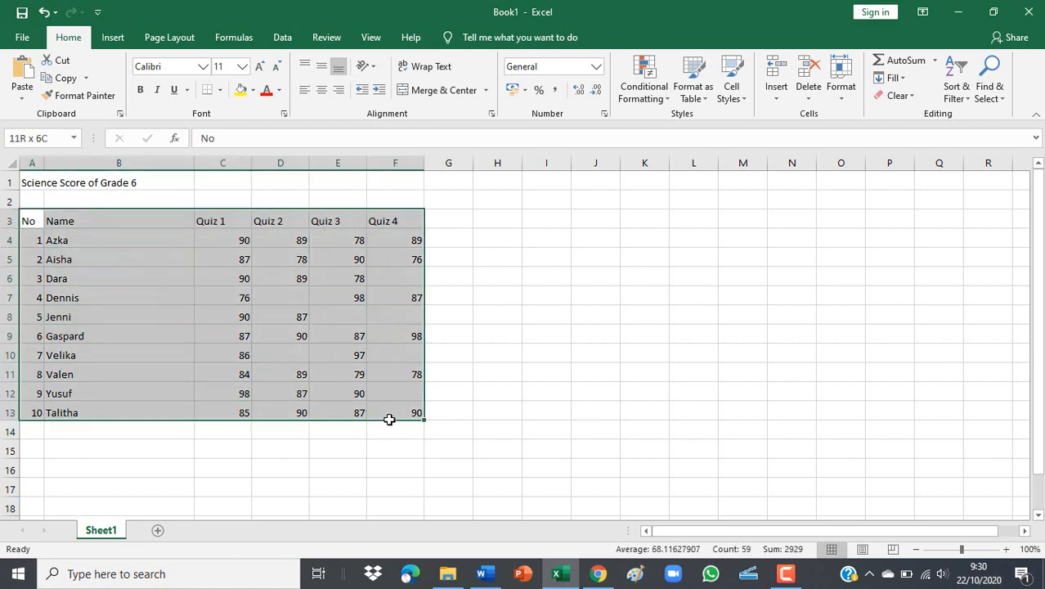
pyautogui.click(219, 90)
pyautogui.click(247, 222)
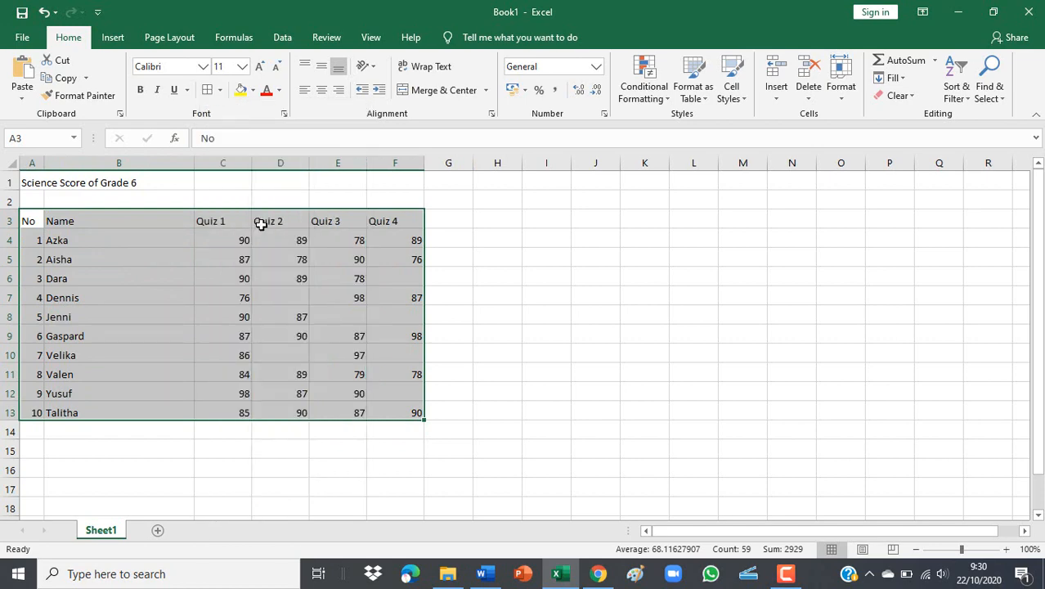
pyautogui.click(299, 334)
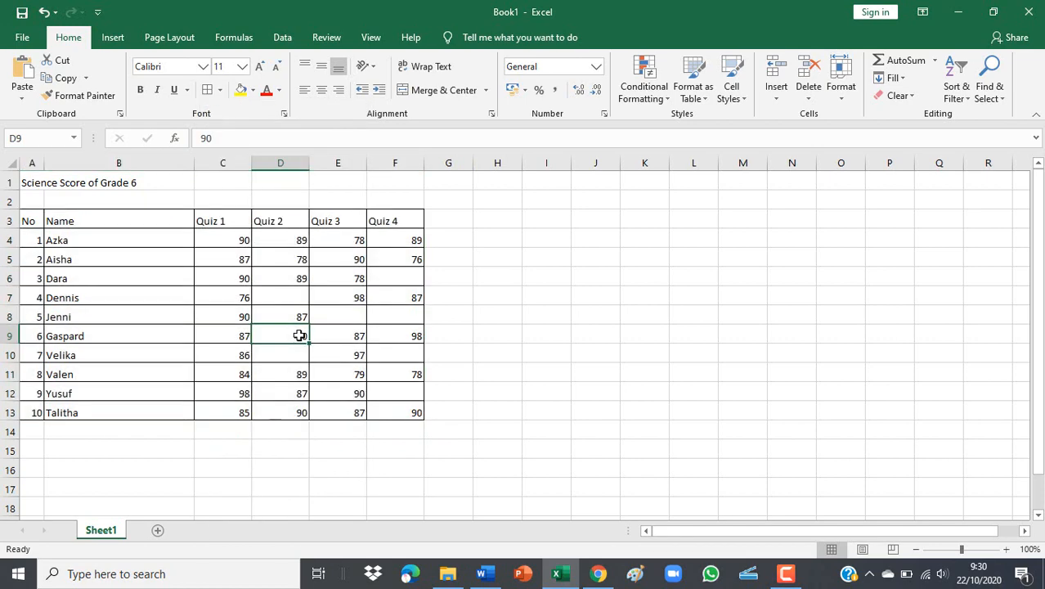
pyautogui.click(10, 164)
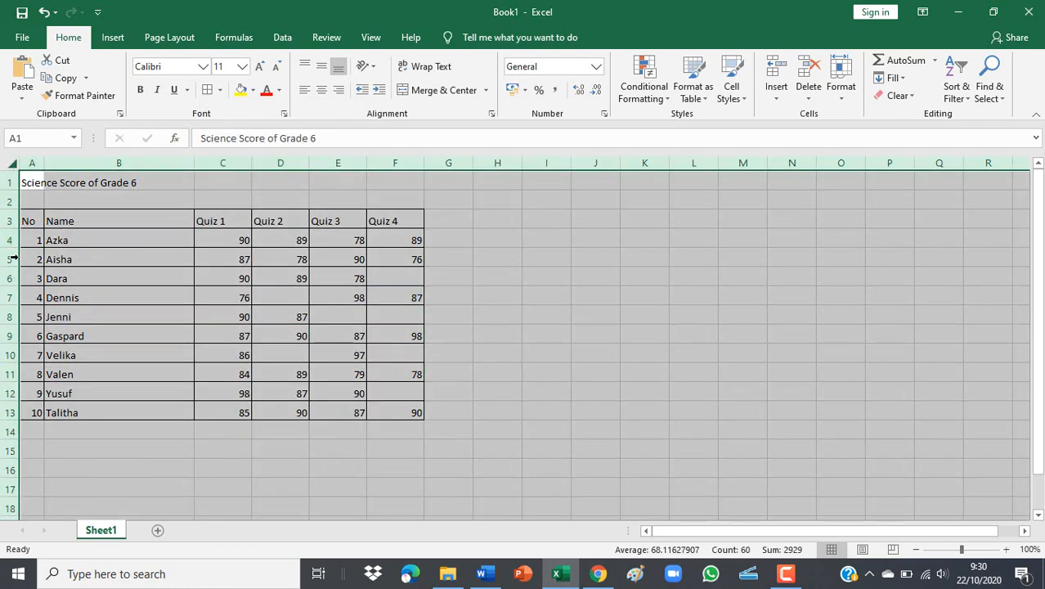
# Set the height of every row to 24 points.
pyautogui.moveTo(10, 232); pyautogui.dragTo(12, 254)
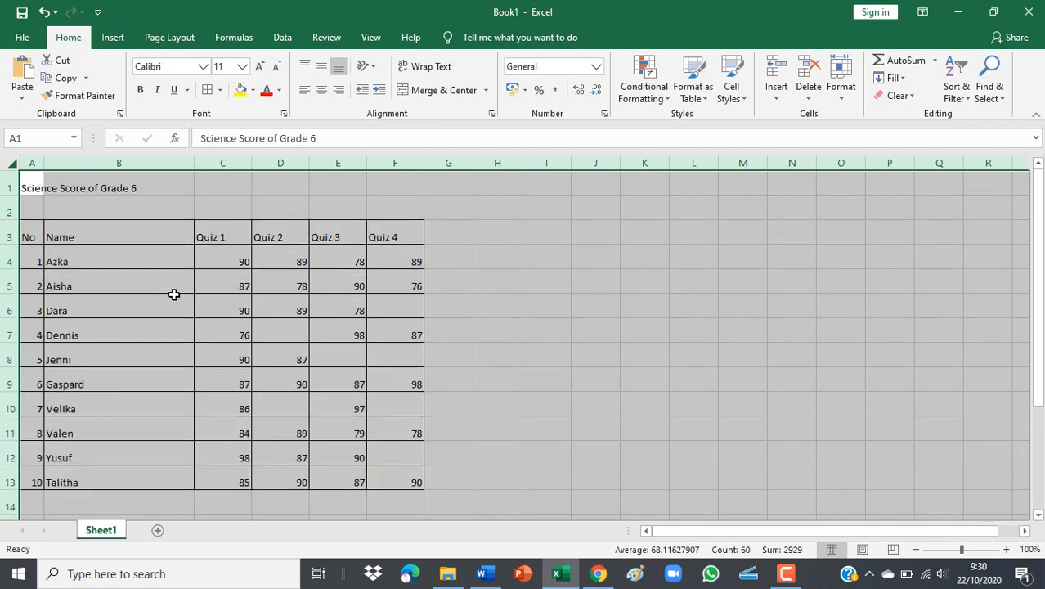
pyautogui.click(175, 302)
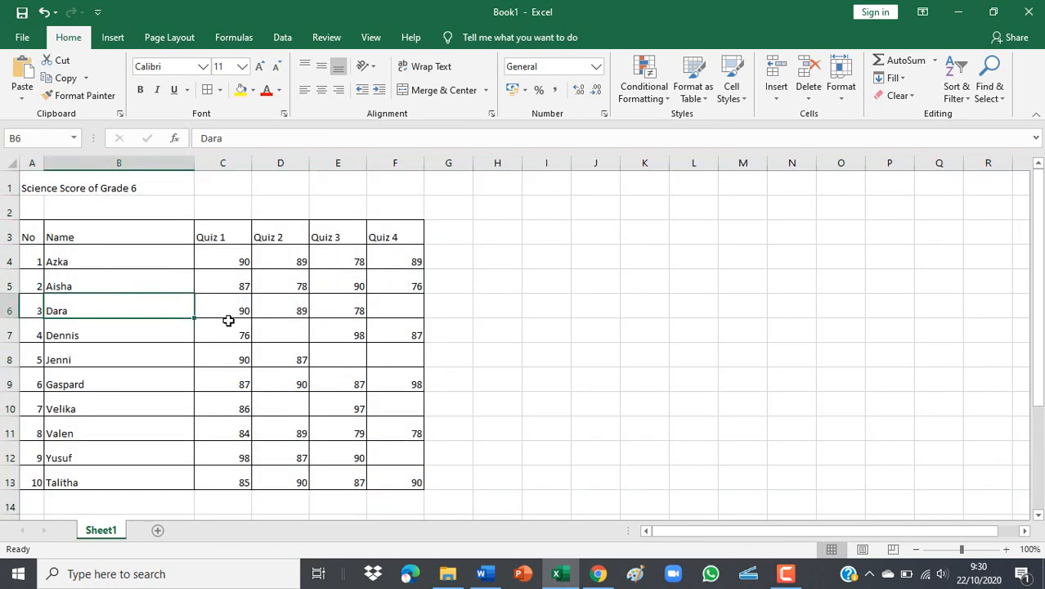
pyautogui.click(261, 302)
# Centre the scores C4:F13 and the Quiz 1–4 headers horizontally and vertically.
pyautogui.moveTo(224, 264); pyautogui.dragTo(409, 482)
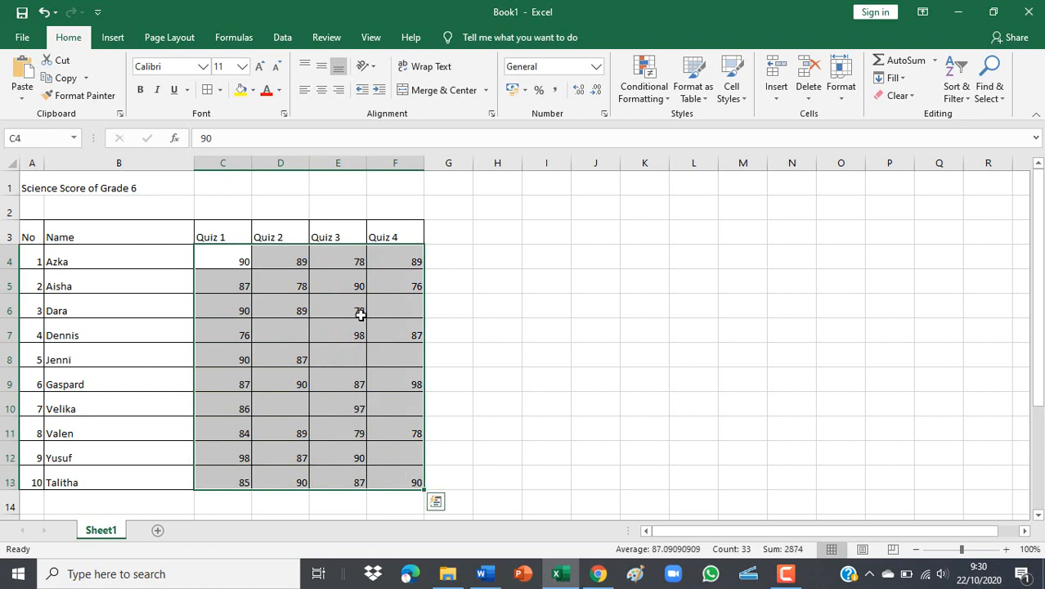
pyautogui.click(321, 90)
pyautogui.click(322, 65)
pyautogui.moveTo(312, 214); pyautogui.dragTo(282, 211)
pyautogui.moveTo(225, 231); pyautogui.dragTo(381, 234)
pyautogui.click(322, 90)
pyautogui.click(322, 66)
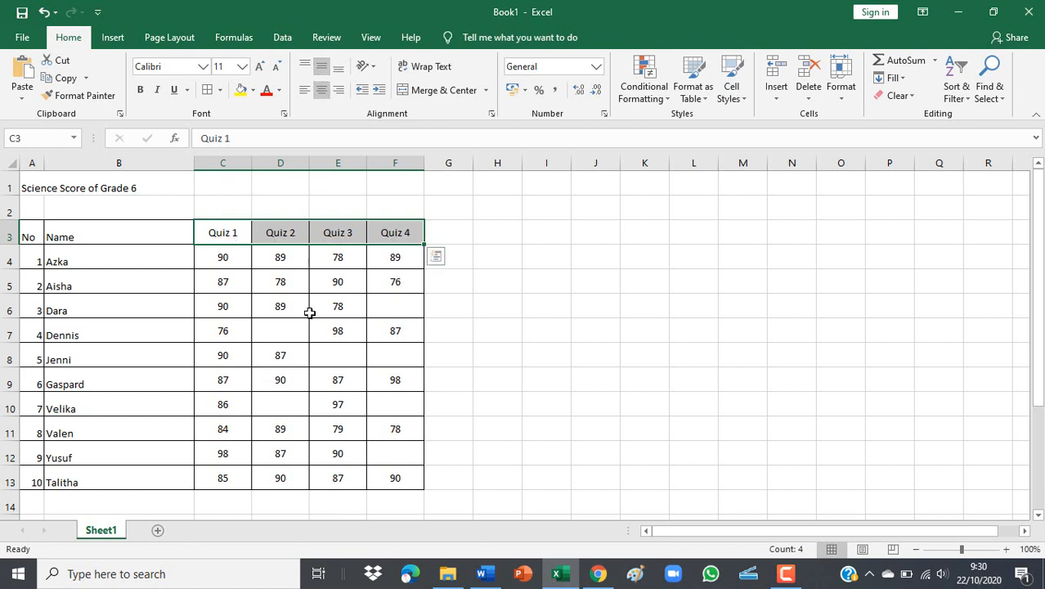
pyautogui.click(299, 335)
pyautogui.click(555, 382)
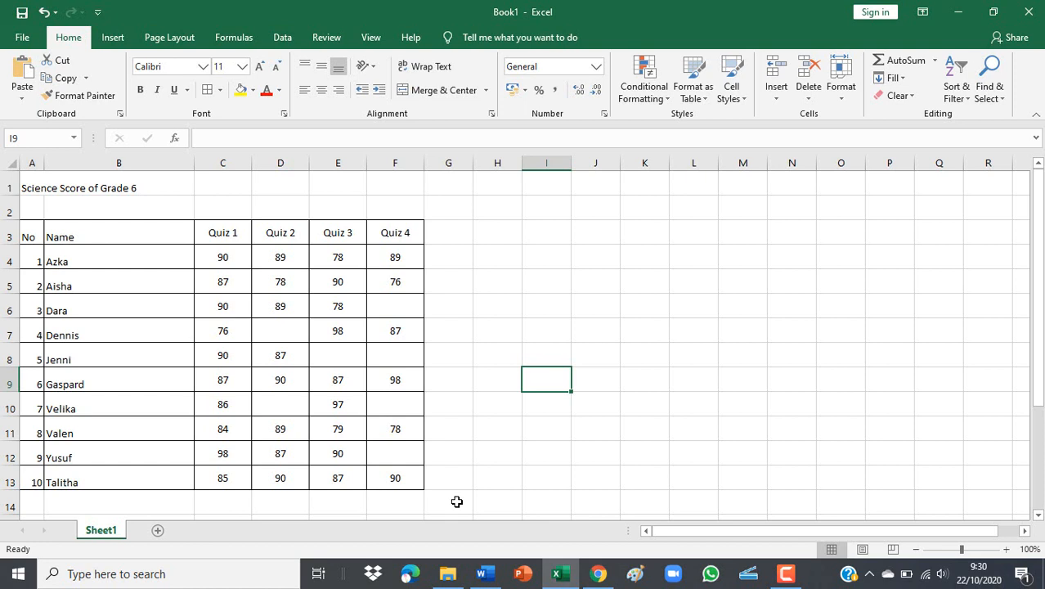
# Enter =count(C4:C13) in C14 to count the Quiz 1 scores, giving 10.
pyautogui.click(236, 501)
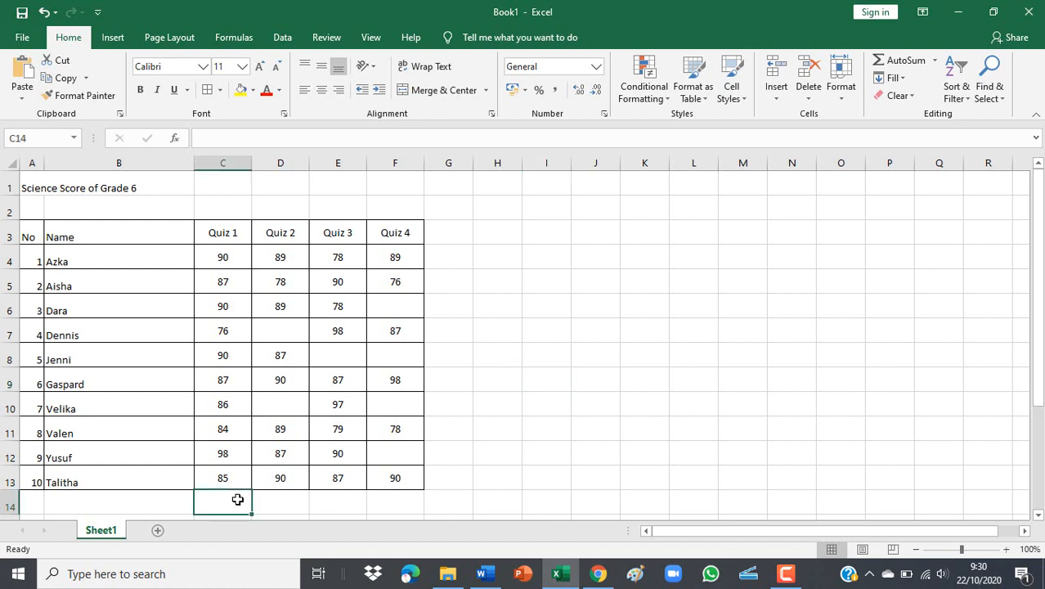
pyautogui.write('=')
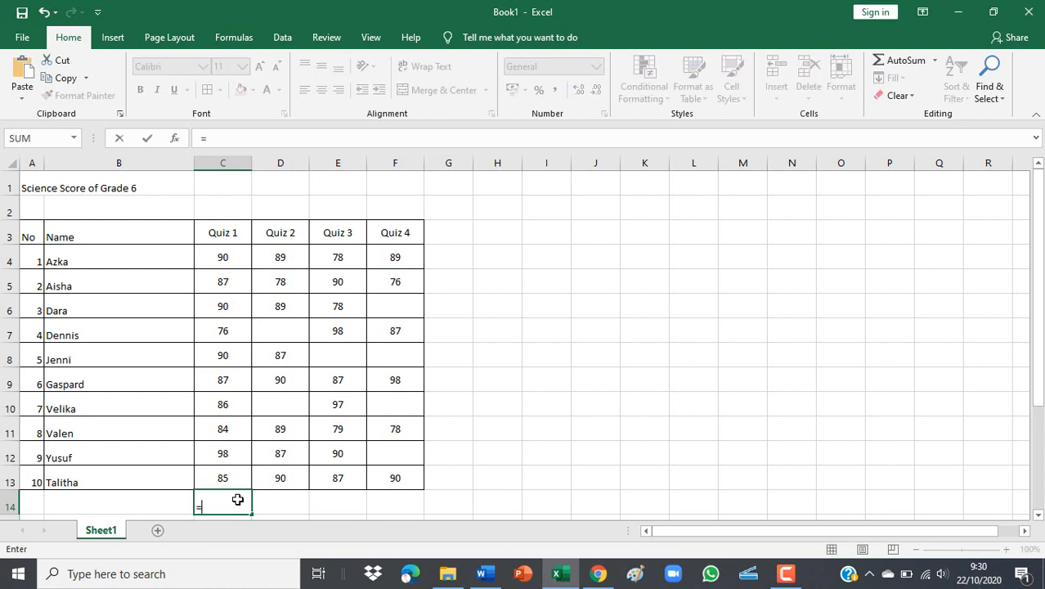
pyautogui.write('count')
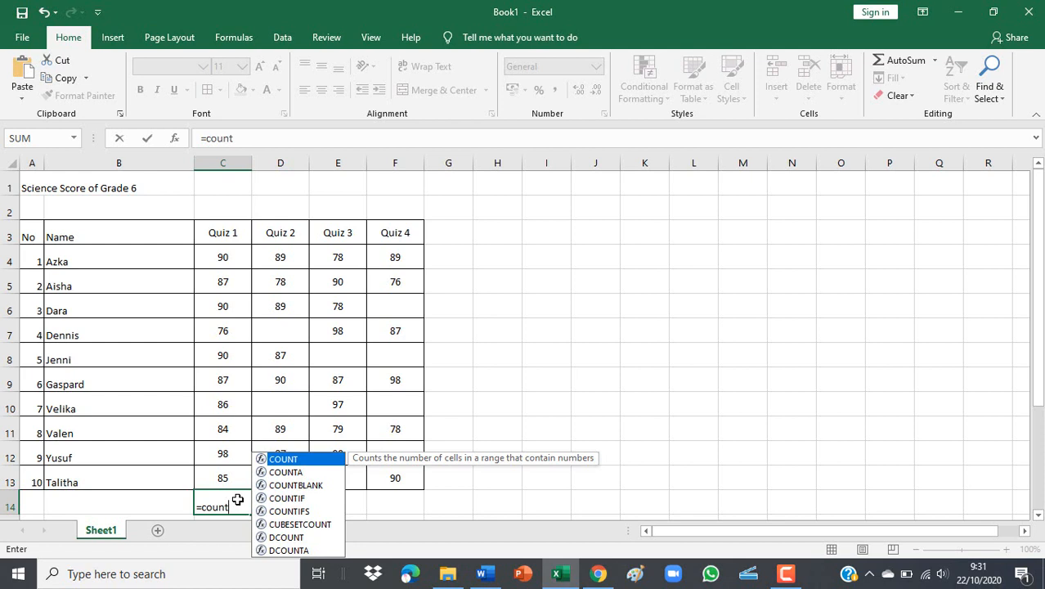
pyautogui.write('(')
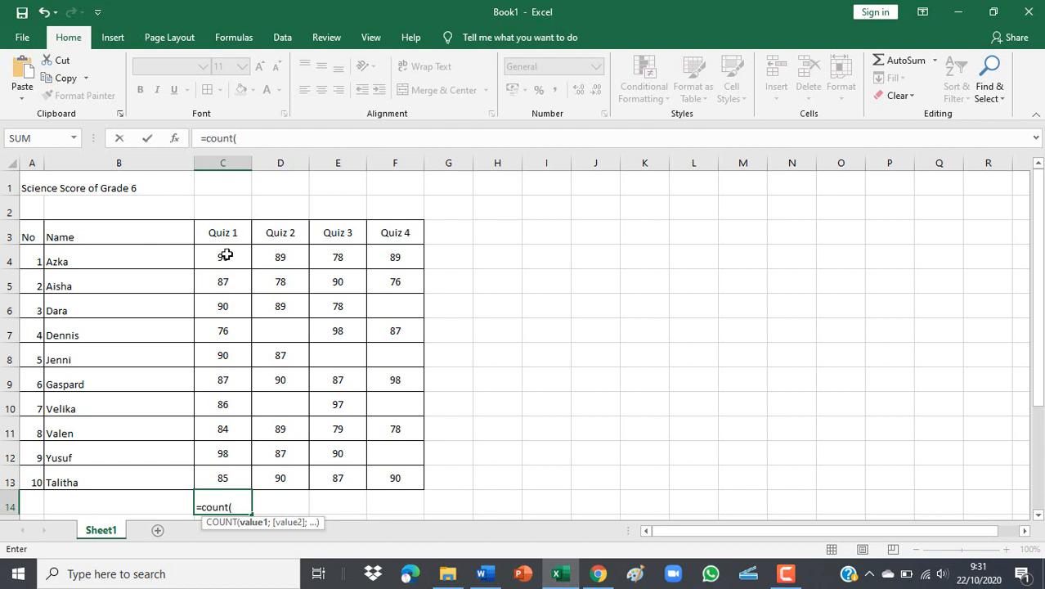
pyautogui.click(225, 255)
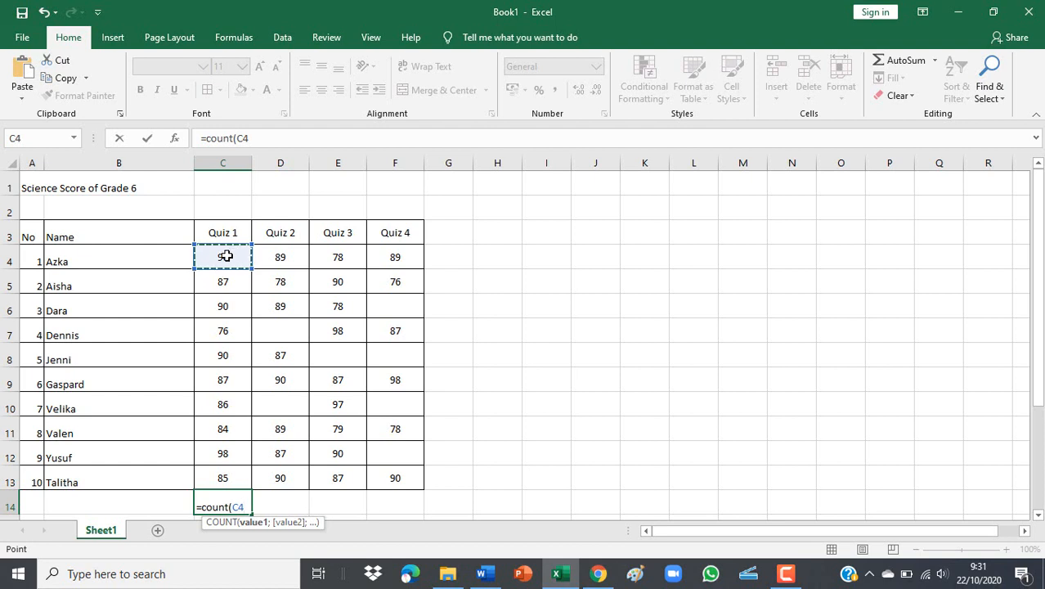
pyautogui.moveTo(226, 255); pyautogui.dragTo(235, 479)
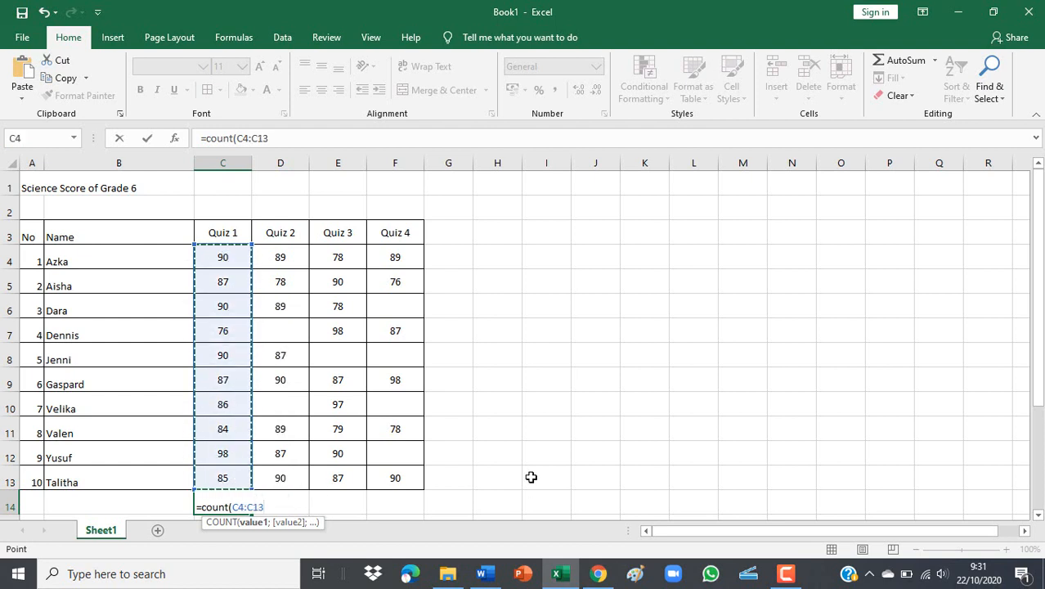
pyautogui.write(')')
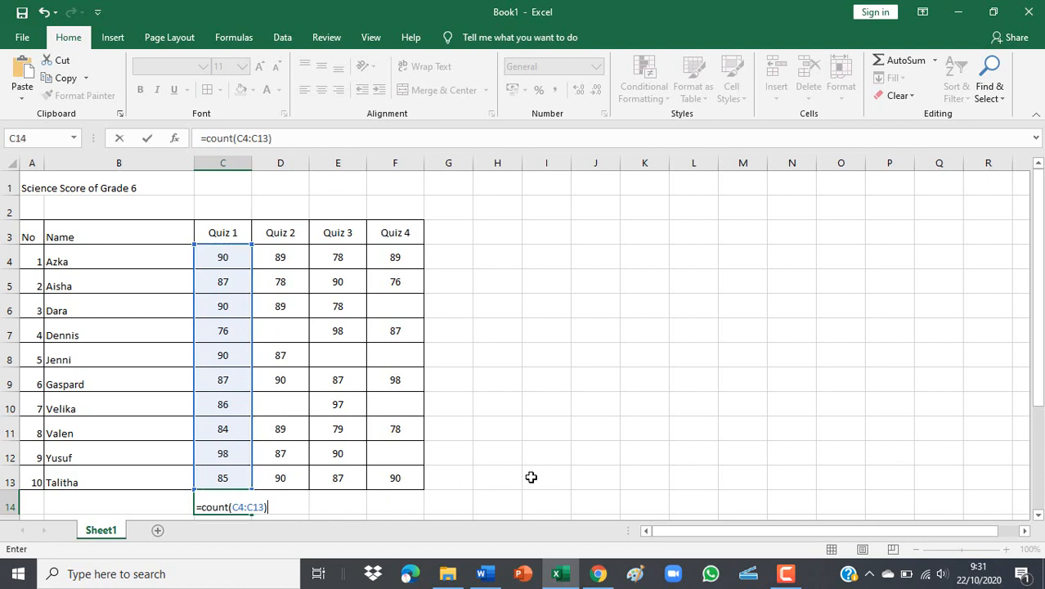
pyautogui.press('Return')
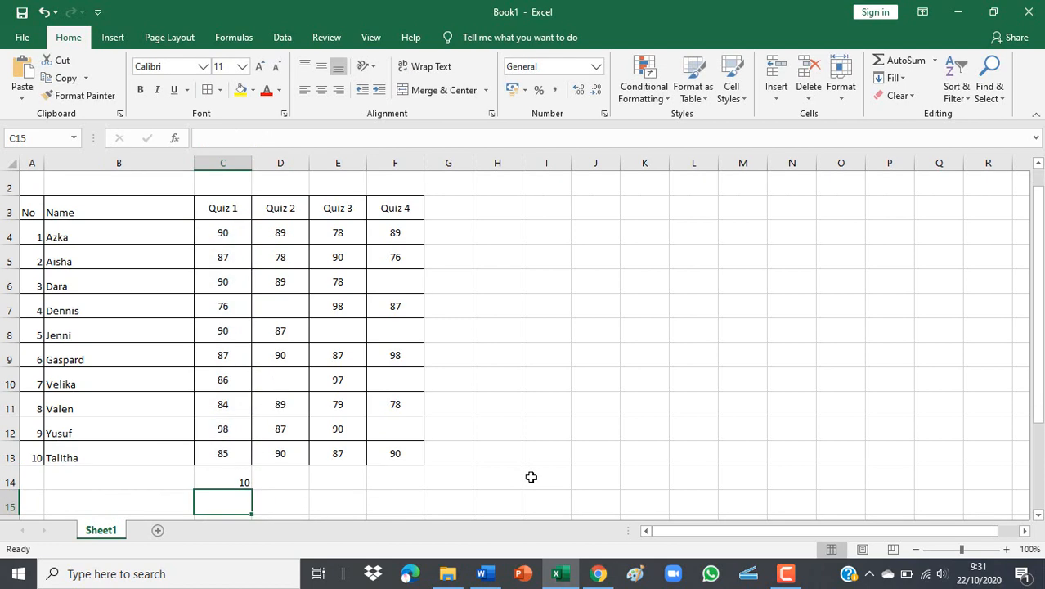
pyautogui.click(220, 483)
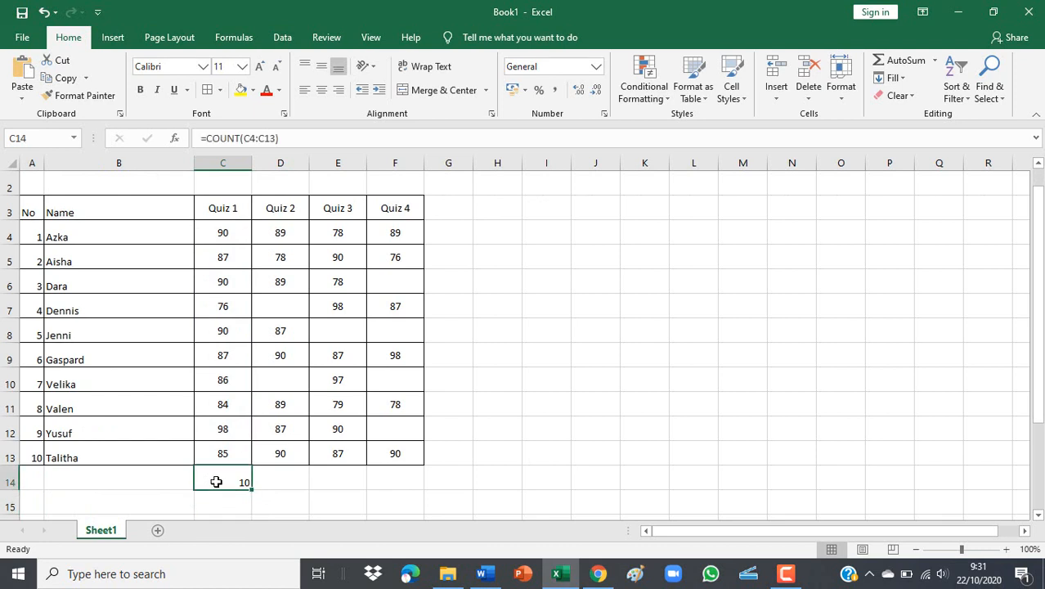
pyautogui.click(289, 482)
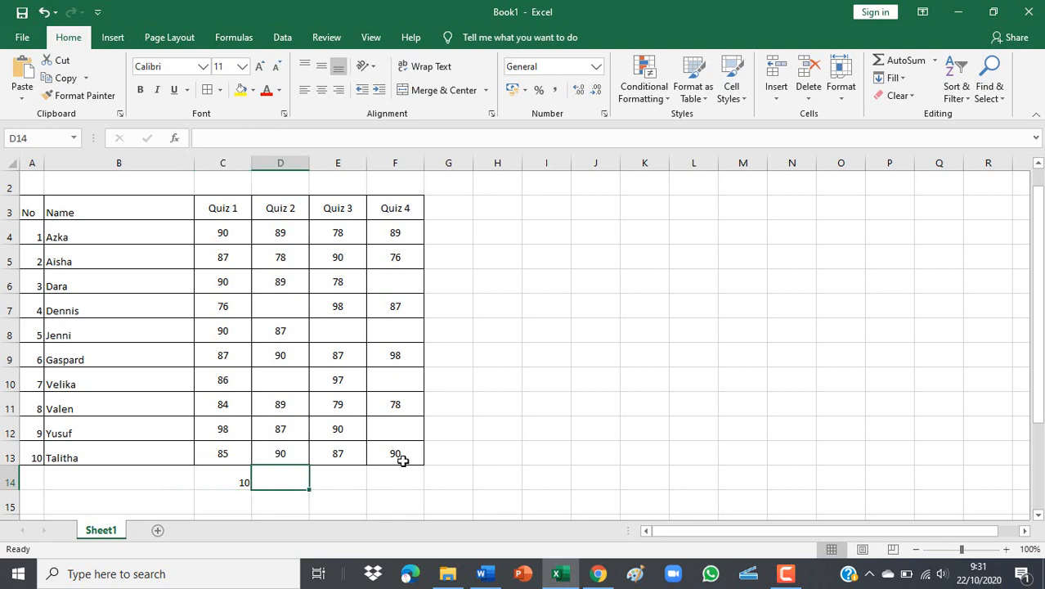
pyautogui.write('=c')
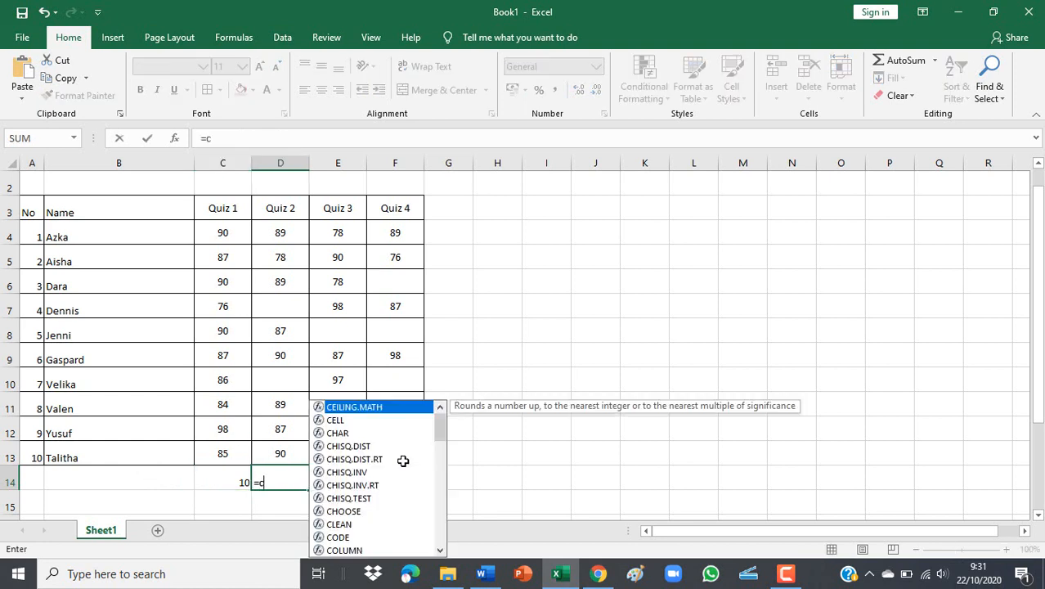
pyautogui.write('ound')
pyautogui.press('BackSpace')
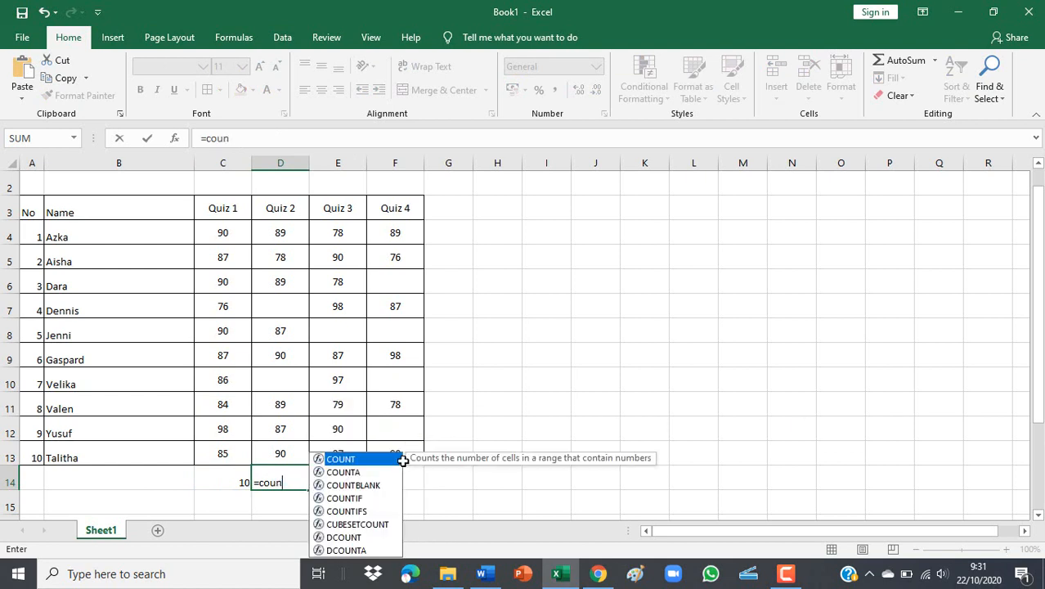
pyautogui.write('t')
pyautogui.press('BackSpace')
pyautogui.press('BackSpace')
pyautogui.press('BackSpace')
pyautogui.press('BackSpace')
pyautogui.press('BackSpace')
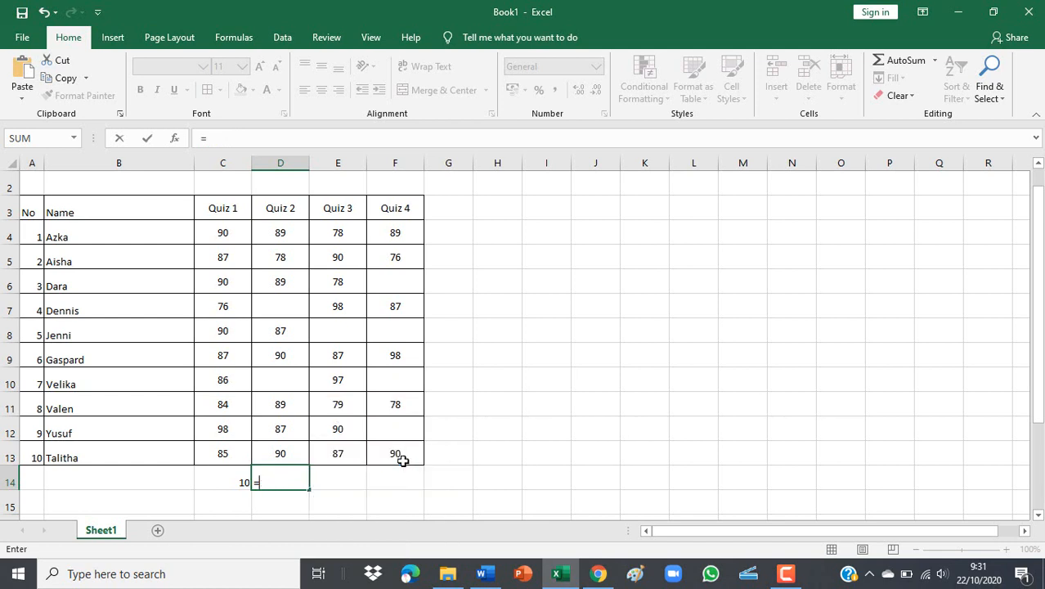
pyautogui.press('BackSpace')
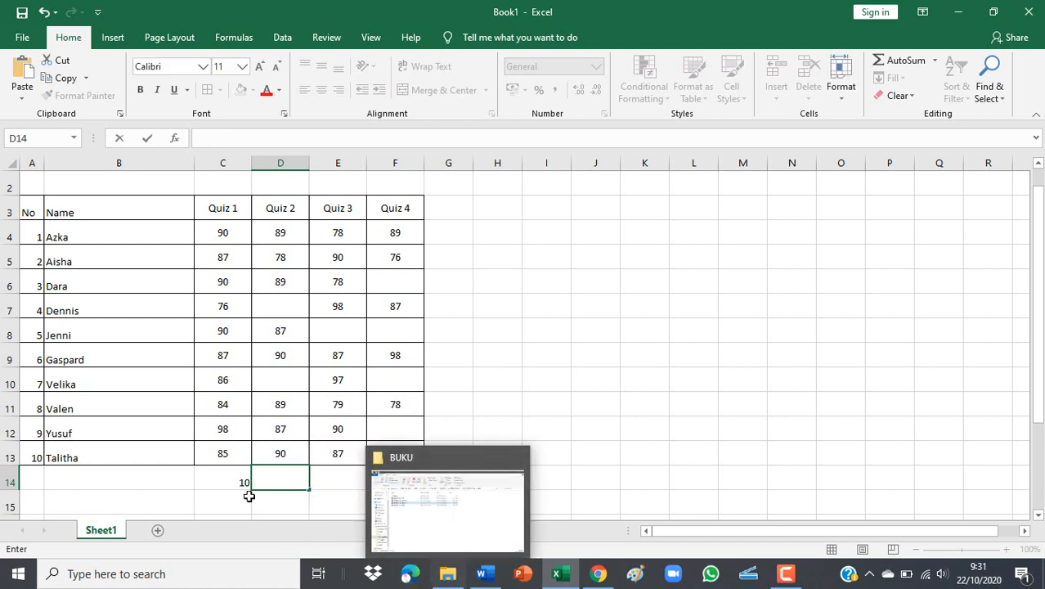
pyautogui.press('Escape')
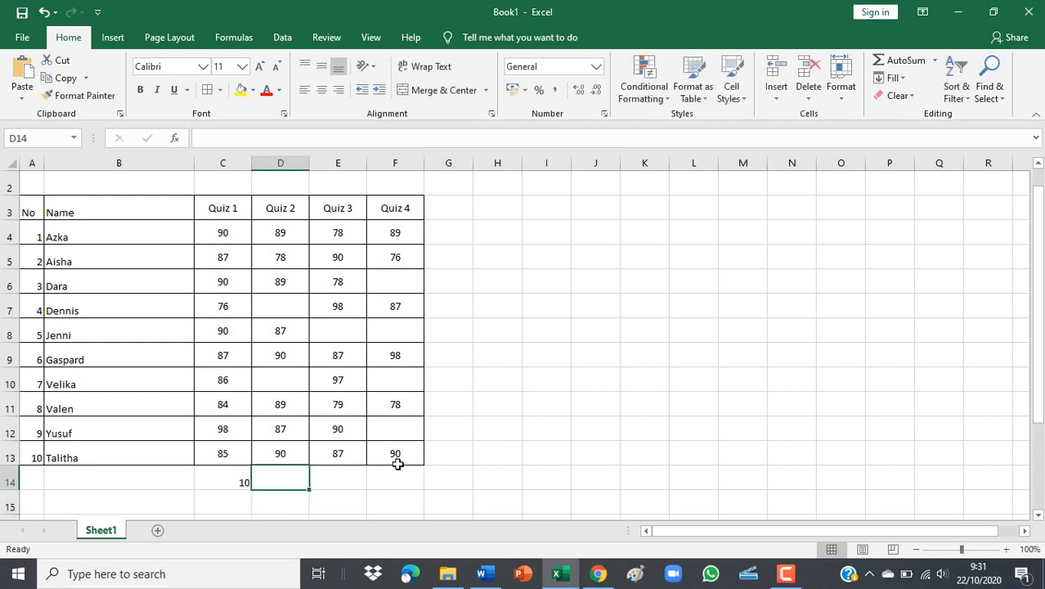
pyautogui.click(209, 472)
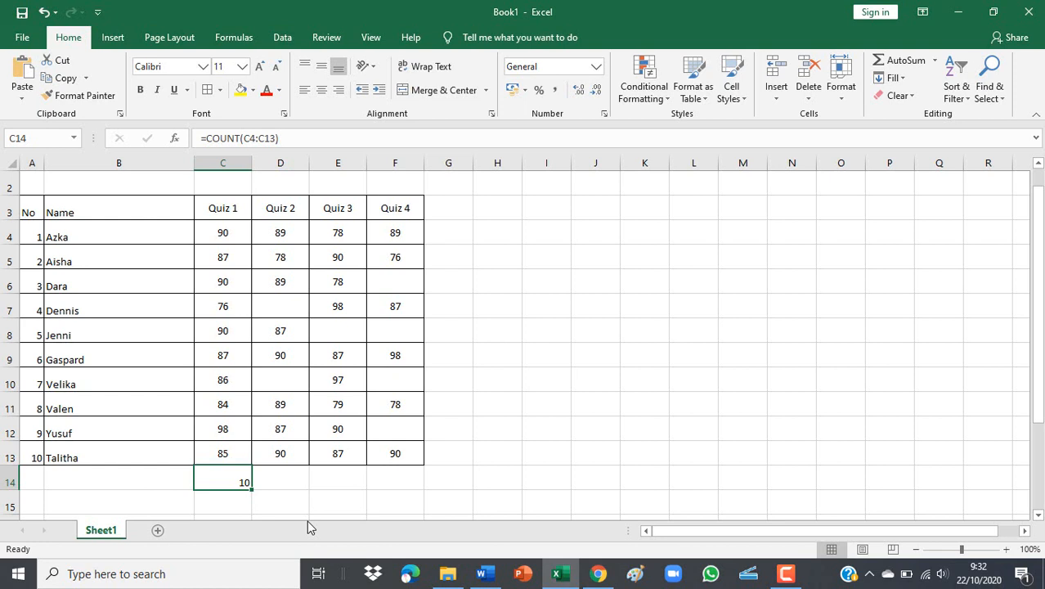
pyautogui.click(217, 502)
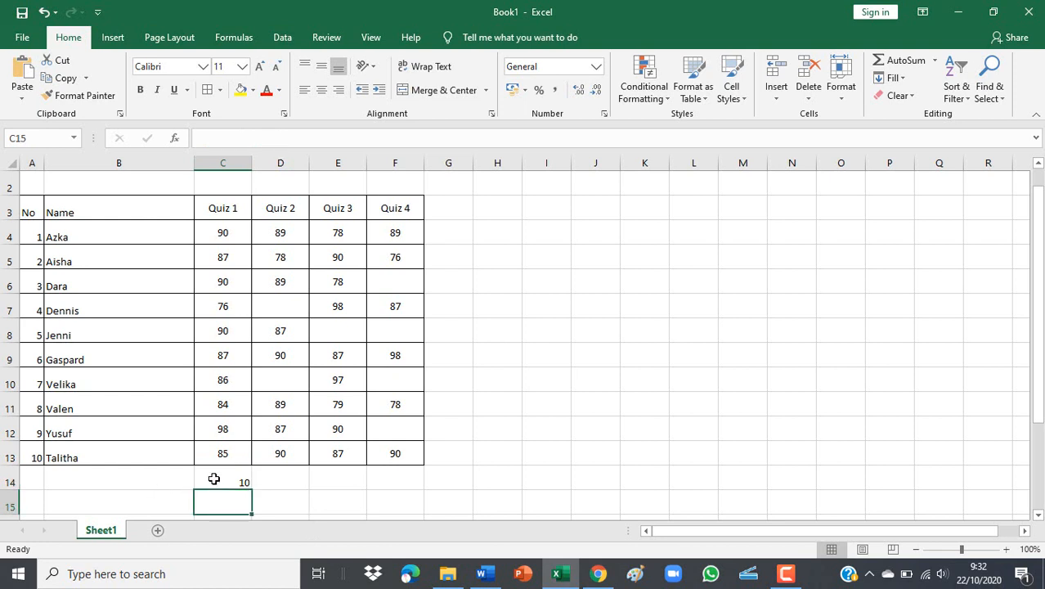
pyautogui.click(214, 479)
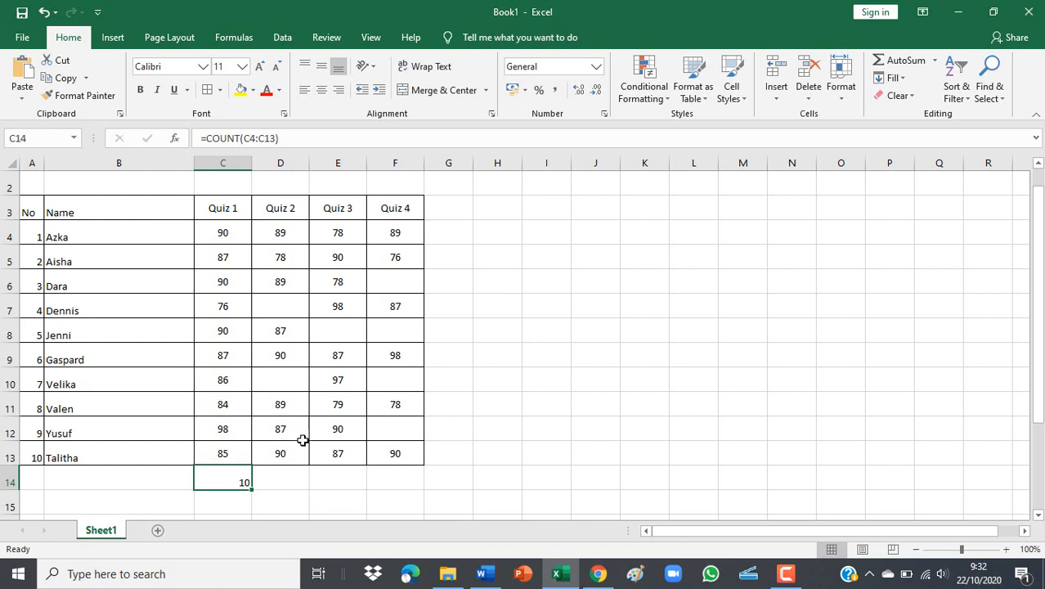
pyautogui.click(245, 499)
pyautogui.click(233, 473)
pyautogui.moveTo(252, 490); pyautogui.dragTo(420, 491)
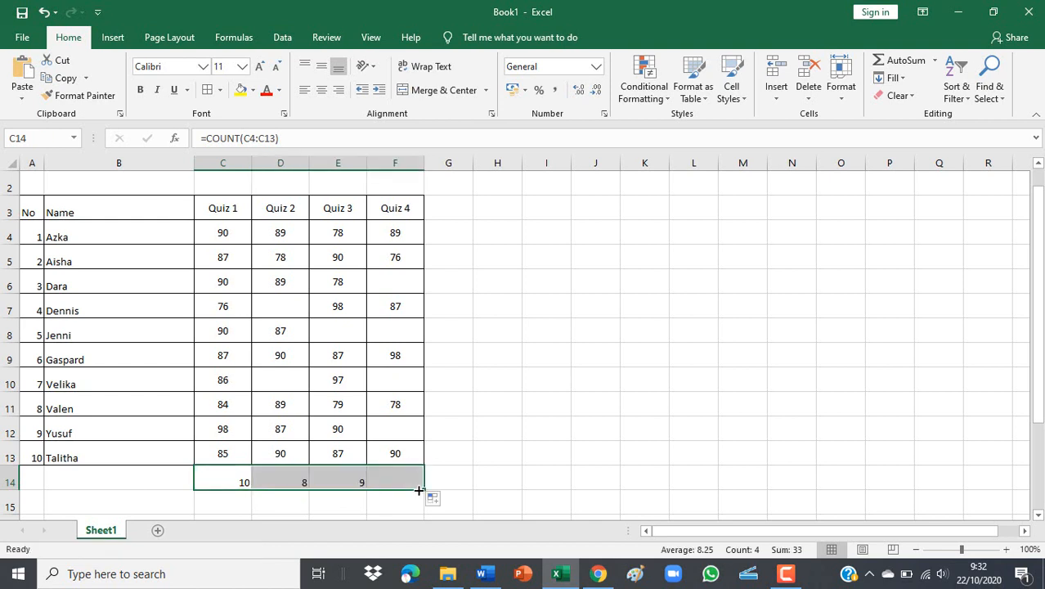
pyautogui.click(521, 477)
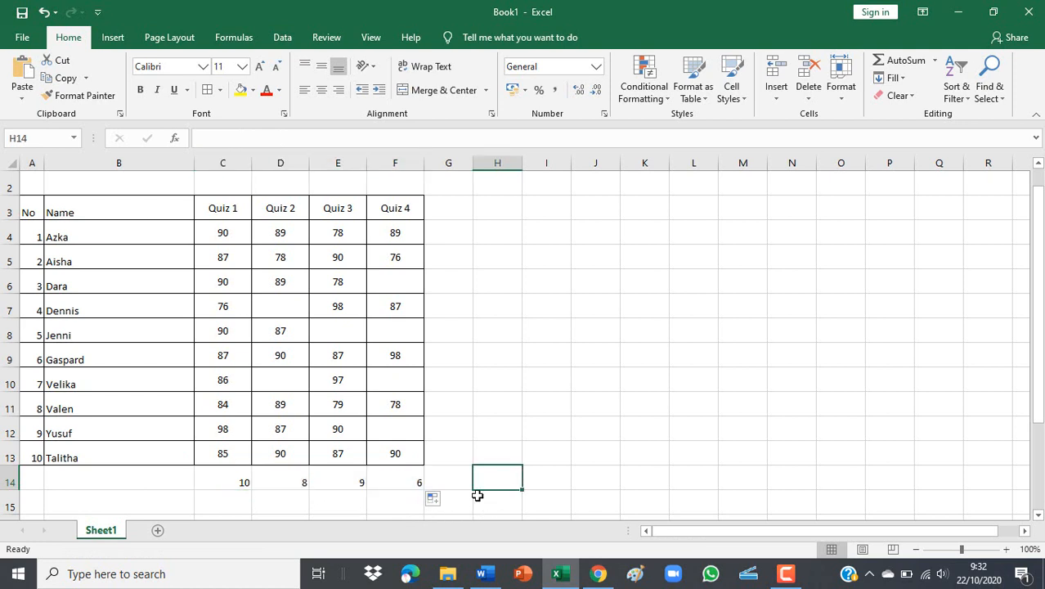
pyautogui.click(294, 482)
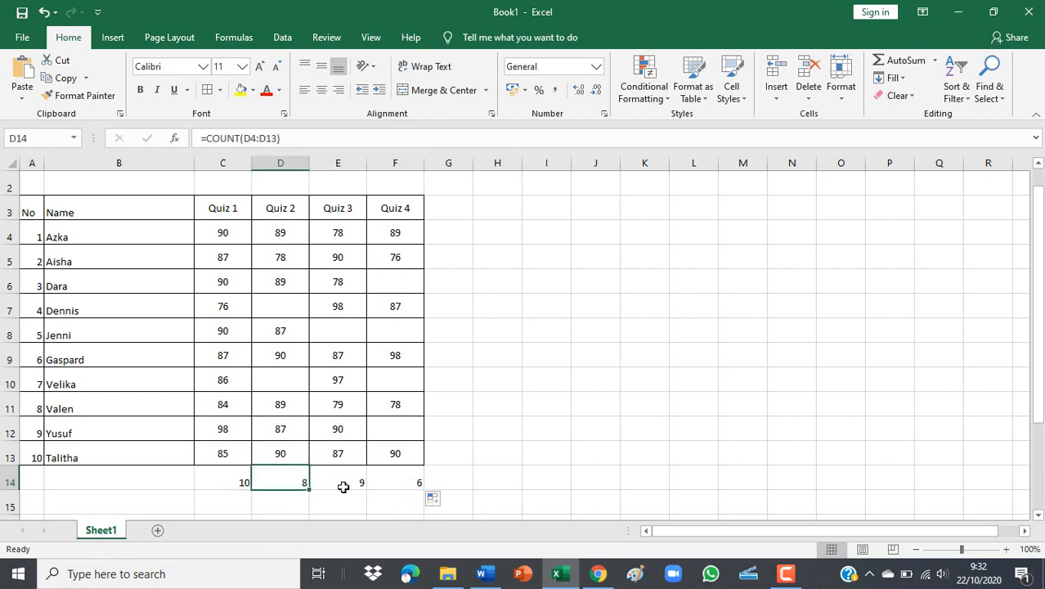
pyautogui.click(242, 481)
pyautogui.click(284, 481)
pyautogui.click(340, 481)
pyautogui.click(273, 481)
pyautogui.click(332, 481)
pyautogui.click(389, 481)
pyautogui.click(266, 479)
pyautogui.click(231, 482)
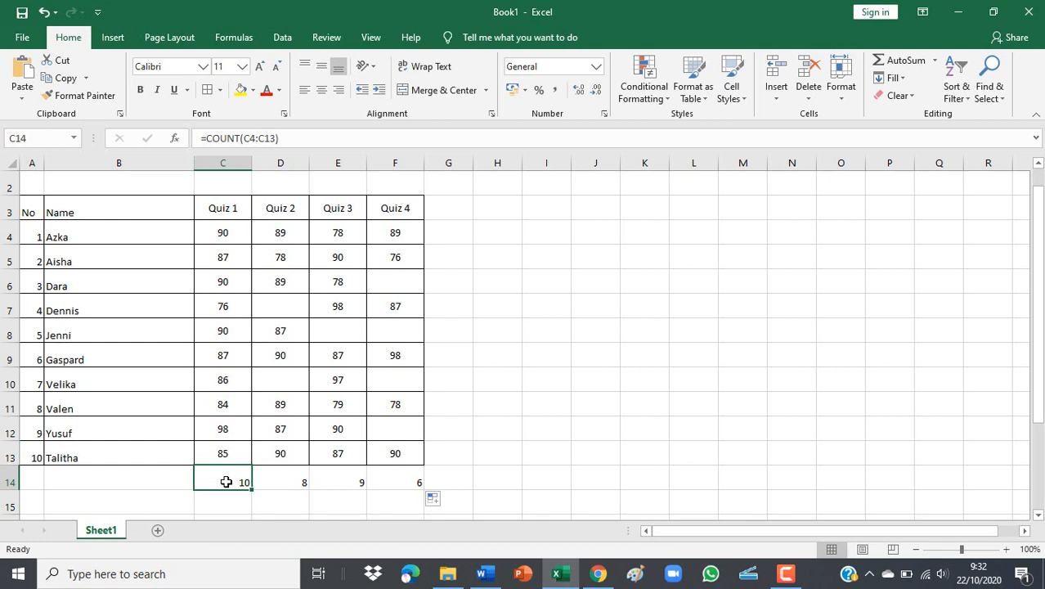
pyautogui.click(290, 475)
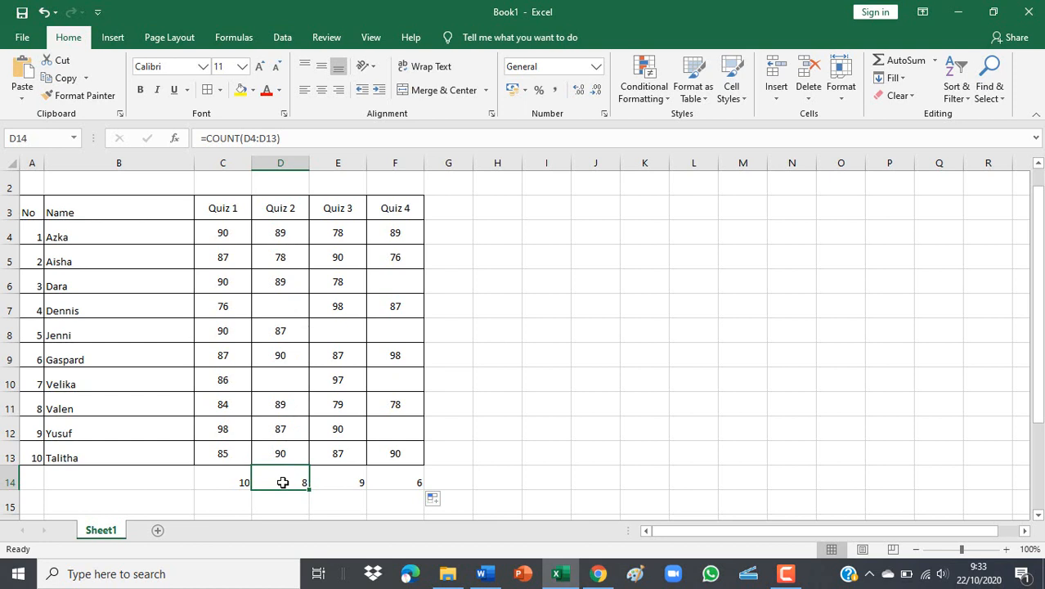
pyautogui.click(345, 478)
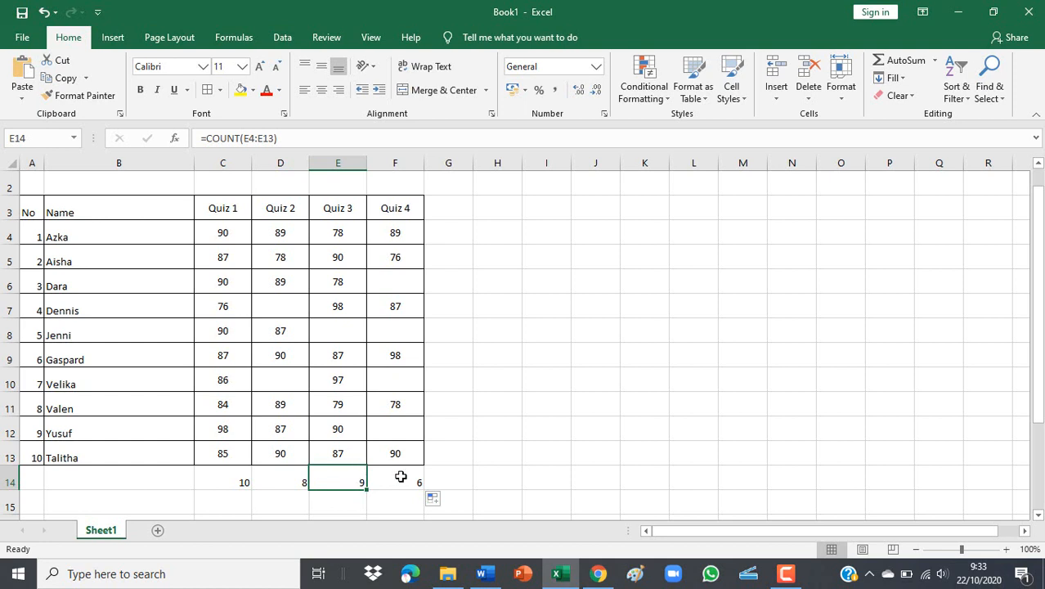
pyautogui.click(405, 477)
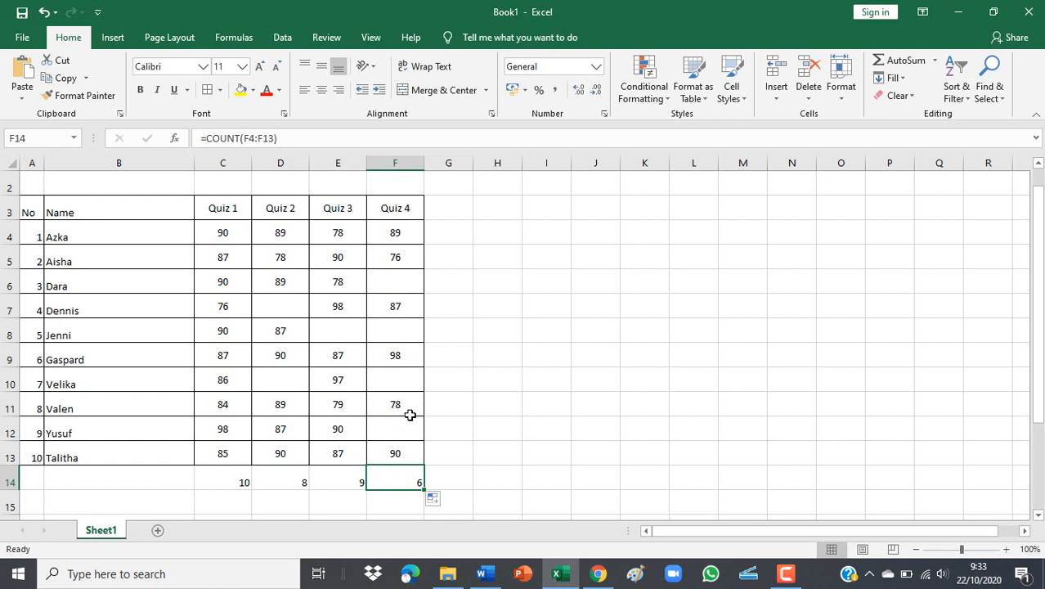
pyautogui.click(398, 497)
pyautogui.click(397, 475)
pyautogui.click(232, 228)
pyautogui.moveTo(232, 228); pyautogui.dragTo(225, 450)
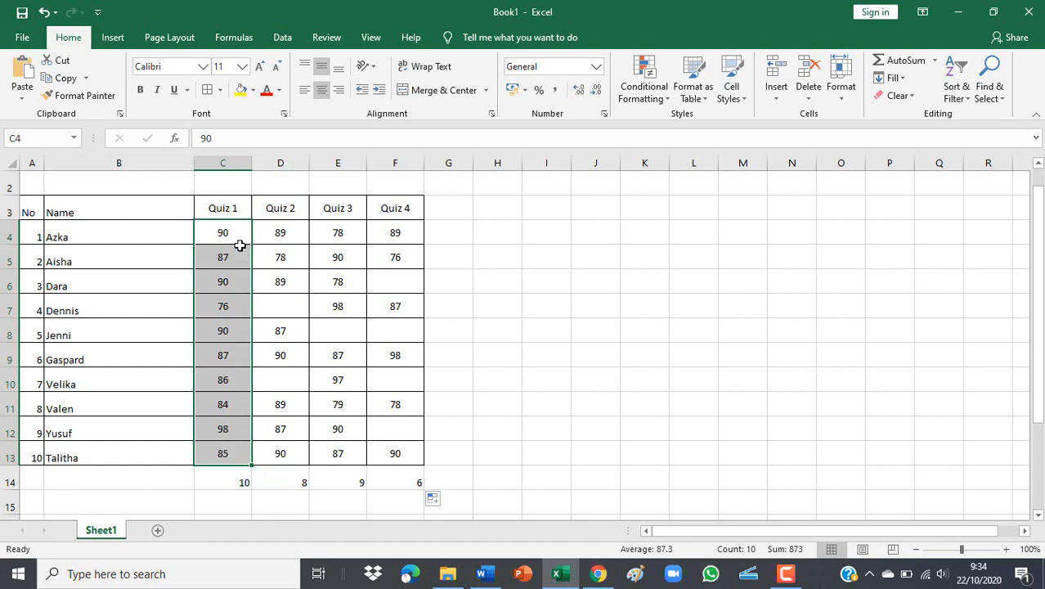
pyautogui.moveTo(294, 222); pyautogui.dragTo(278, 455)
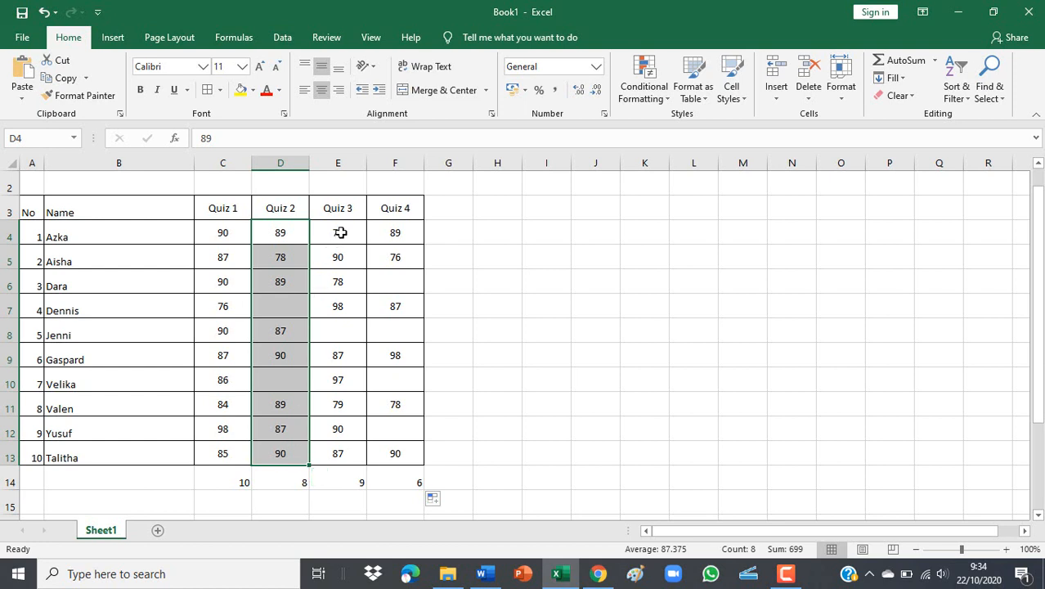
pyautogui.moveTo(334, 236); pyautogui.dragTo(341, 444)
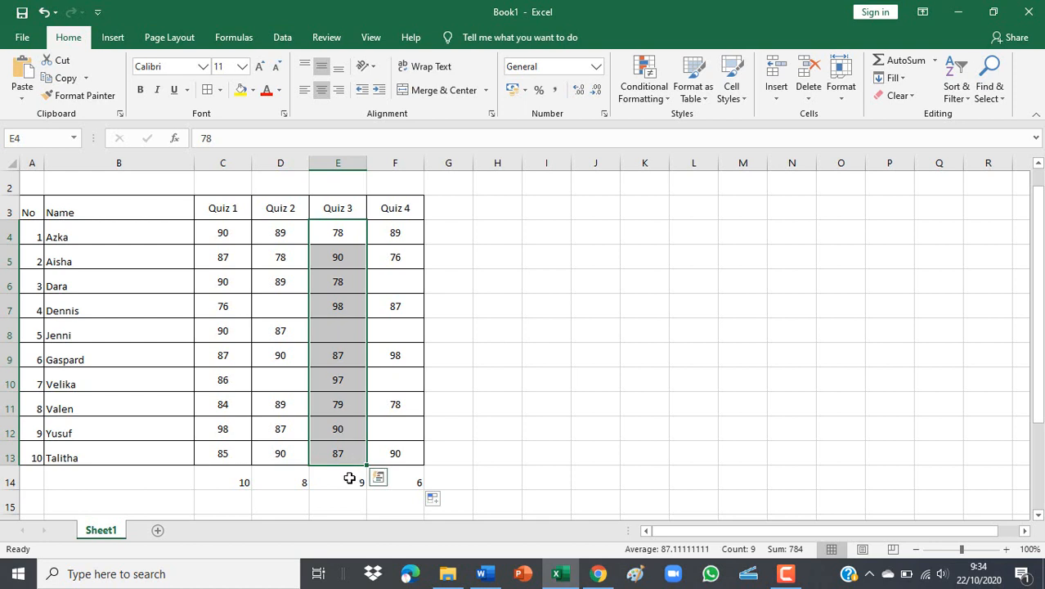
pyautogui.moveTo(394, 234); pyautogui.dragTo(399, 457)
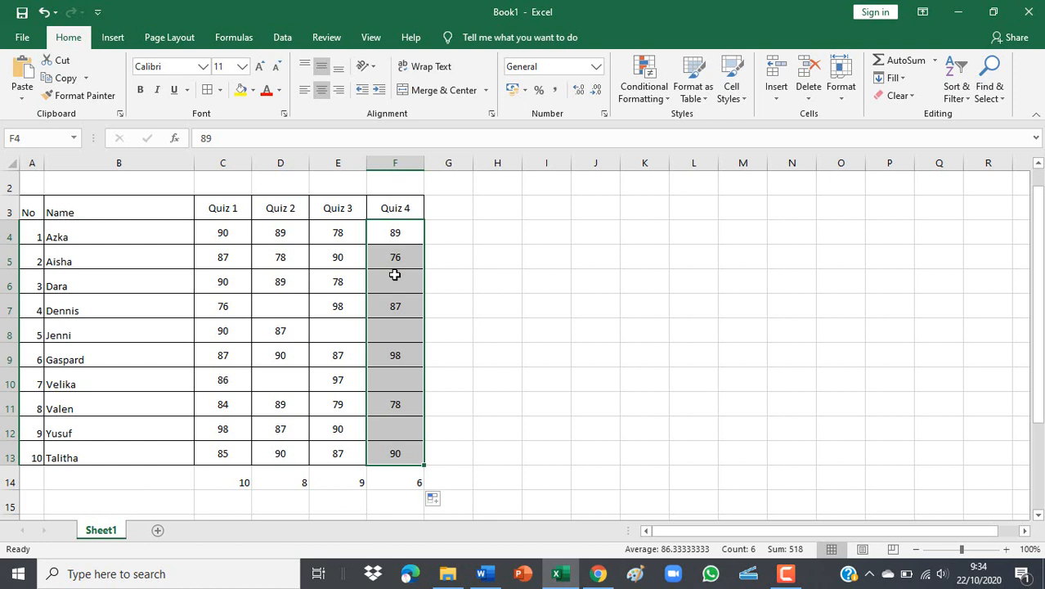
pyautogui.click(406, 483)
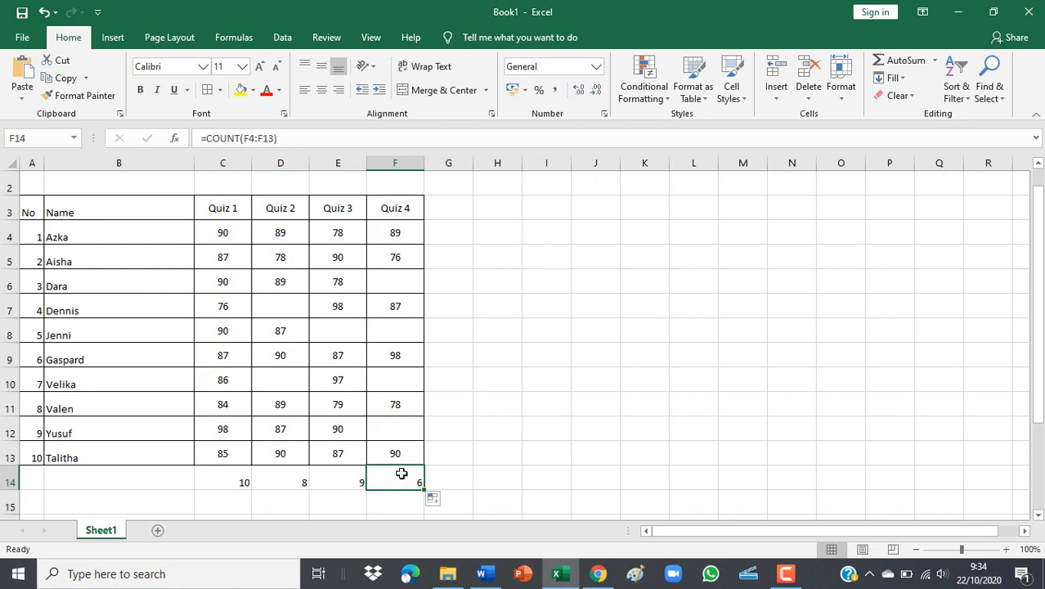
pyautogui.scroll(1, 403, 473)
pyautogui.moveTo(37, 188); pyautogui.dragTo(383, 189)
# Merge and centre the title across A1:F1, make it bold and enlarge it to 18 pt.
pyautogui.click(416, 93)
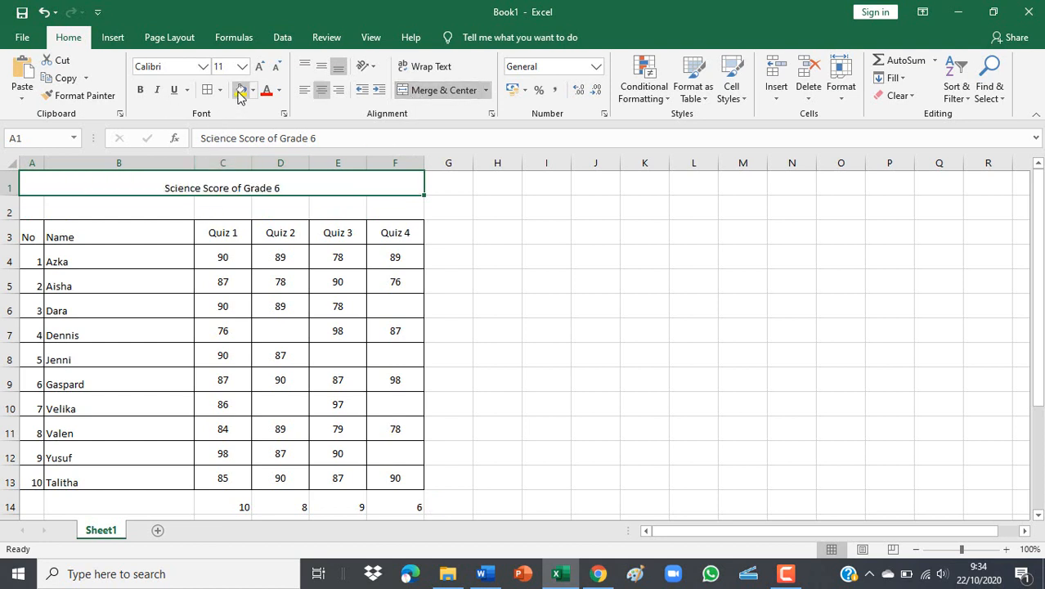
pyautogui.click(140, 89)
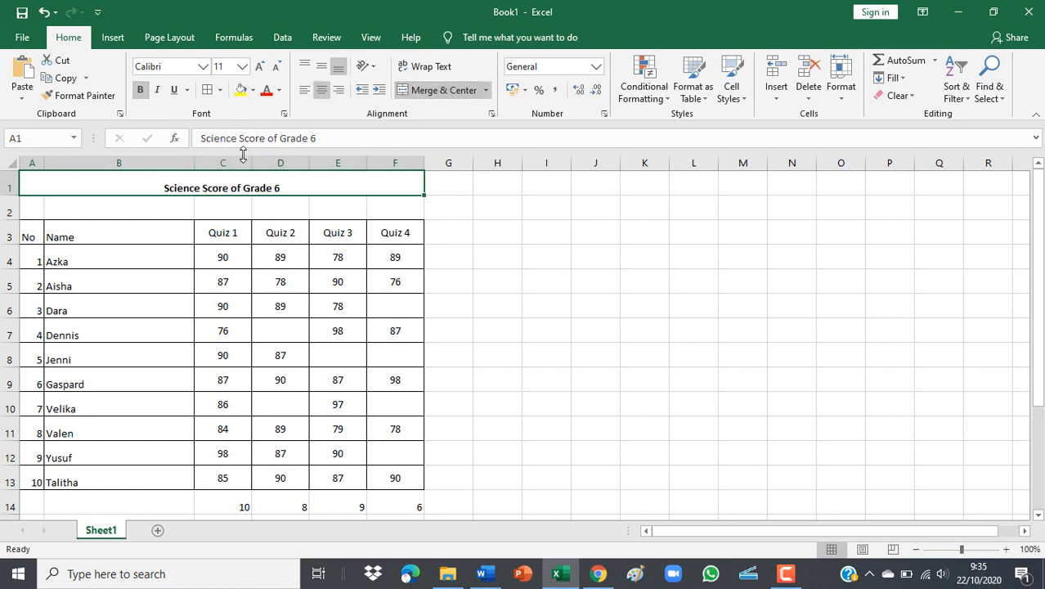
pyautogui.click(259, 68)
pyautogui.click(259, 68)
pyautogui.click(259, 67)
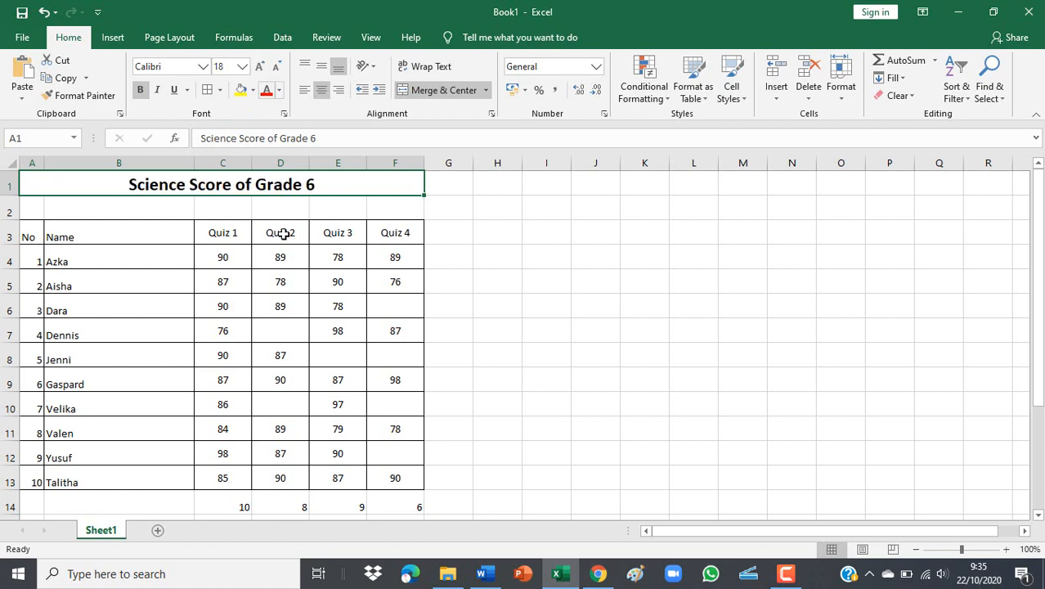
pyautogui.click(280, 306)
# Make the header row from No to Quiz 4 bold with a yellow fill.
pyautogui.click(33, 234)
pyautogui.moveTo(59, 233); pyautogui.dragTo(395, 236)
pyautogui.click(139, 91)
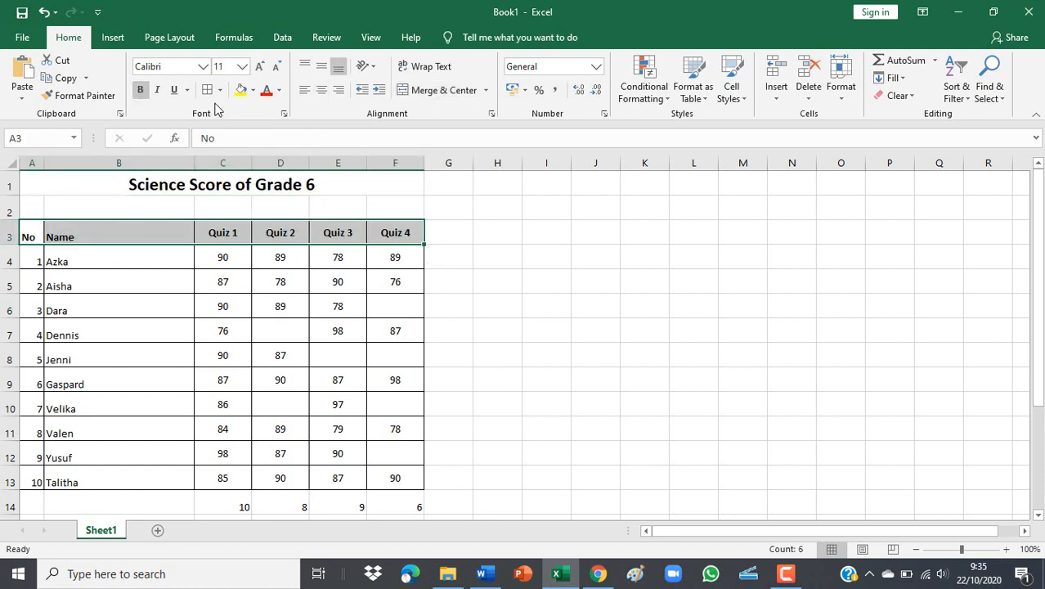
pyautogui.click(240, 89)
pyautogui.scroll(-2, 317, 327)
pyautogui.scroll(2, 319, 321)
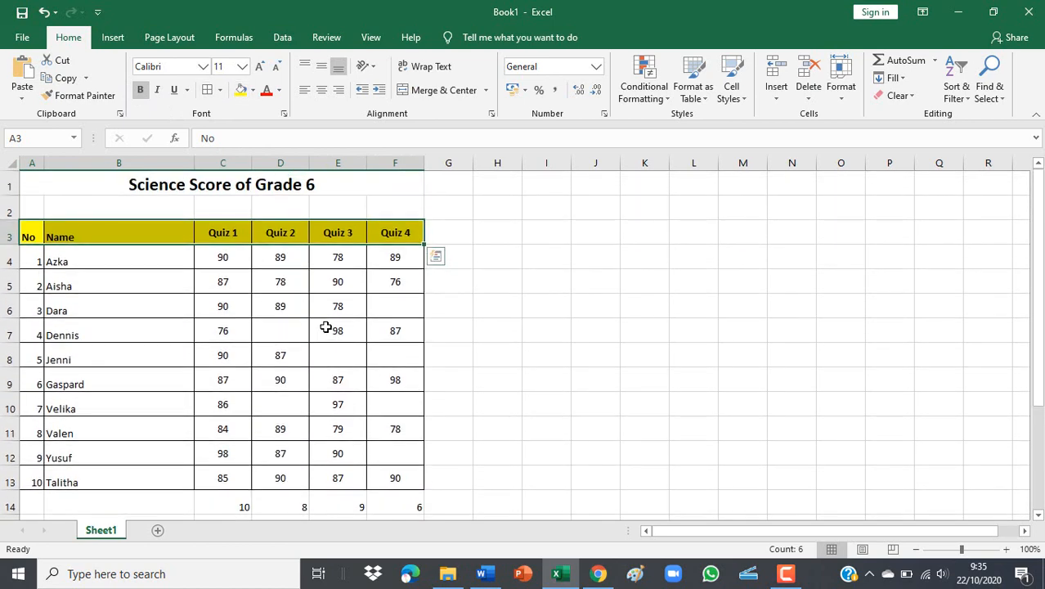
pyautogui.click(515, 428)
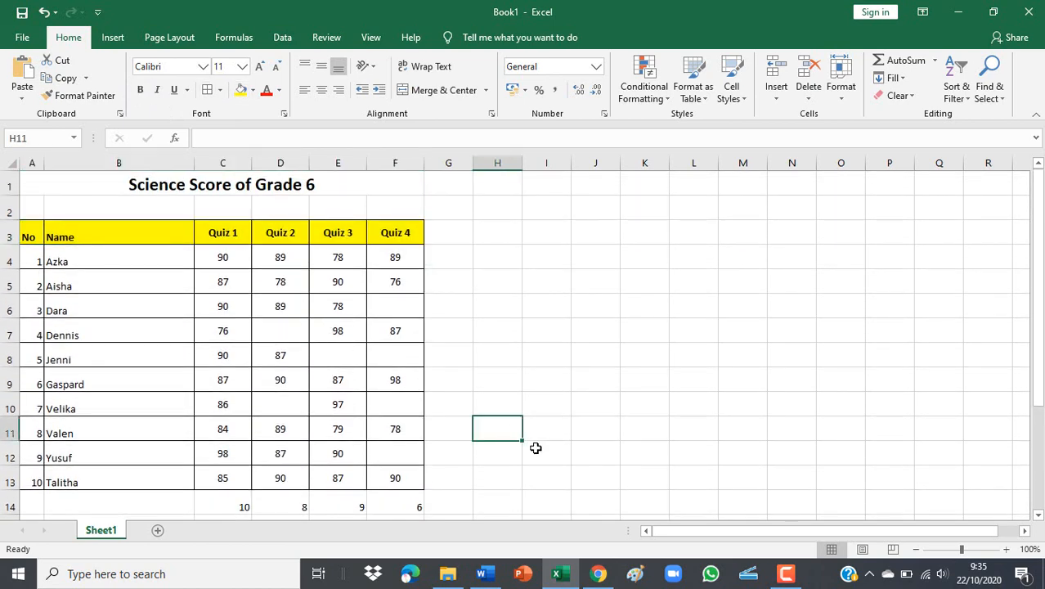
pyautogui.click(491, 306)
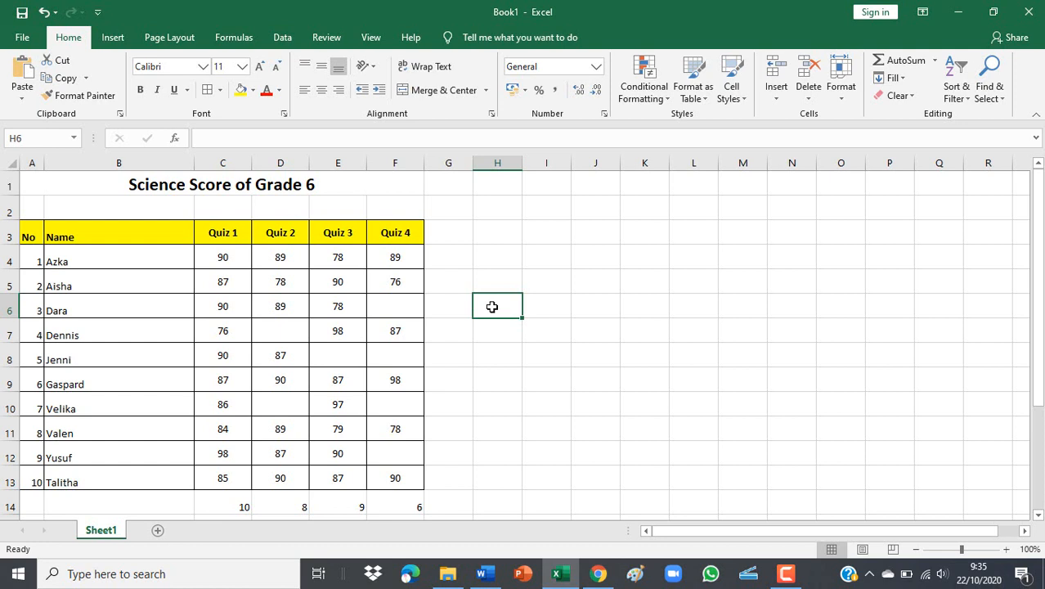
pyautogui.click(227, 506)
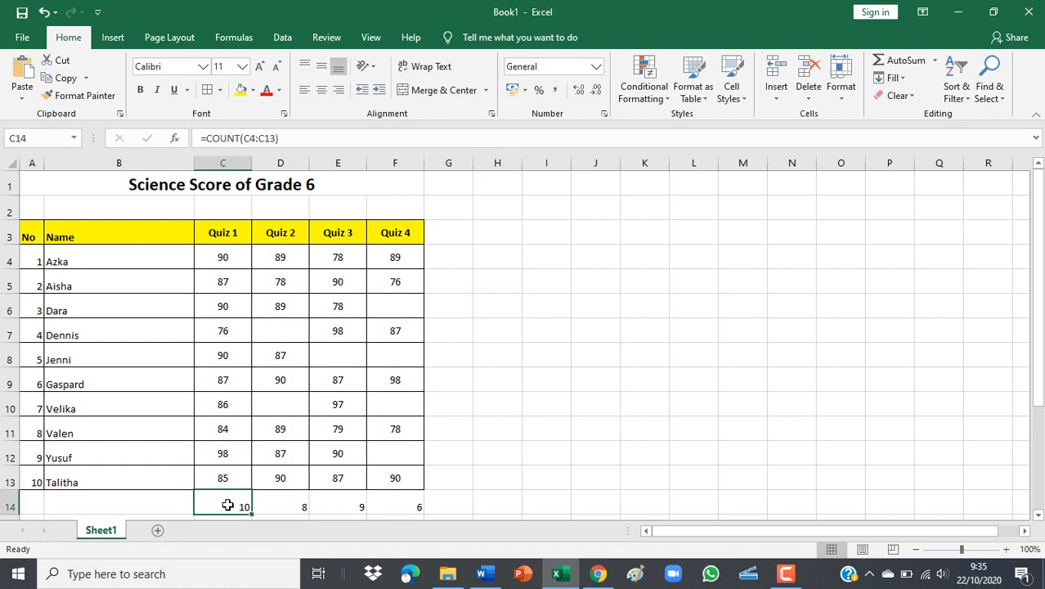
pyautogui.click(292, 504)
pyautogui.click(331, 506)
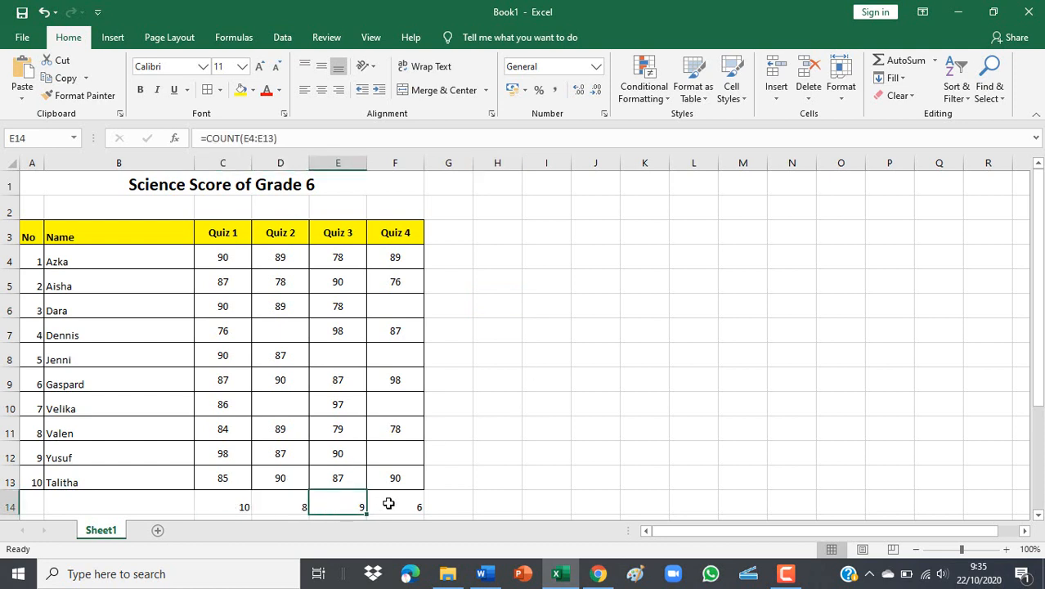
pyautogui.click(387, 503)
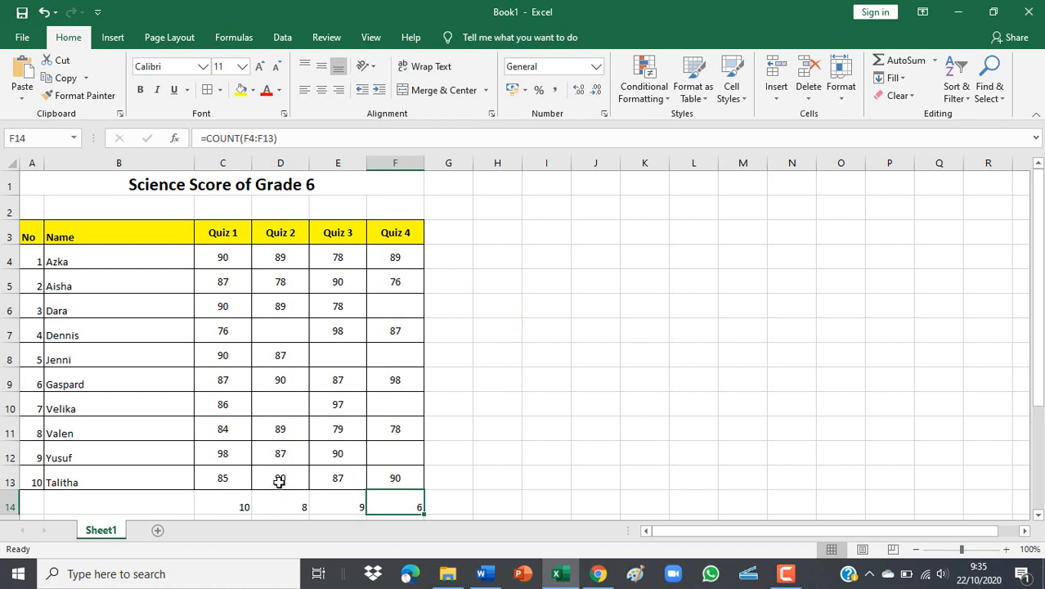
pyautogui.click(464, 451)
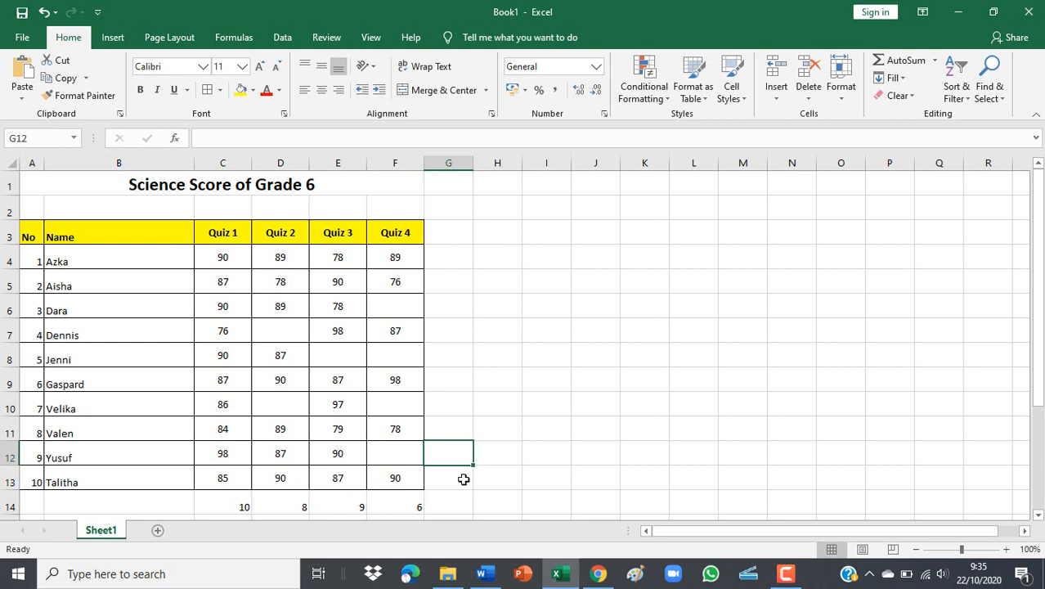
pyautogui.click(462, 479)
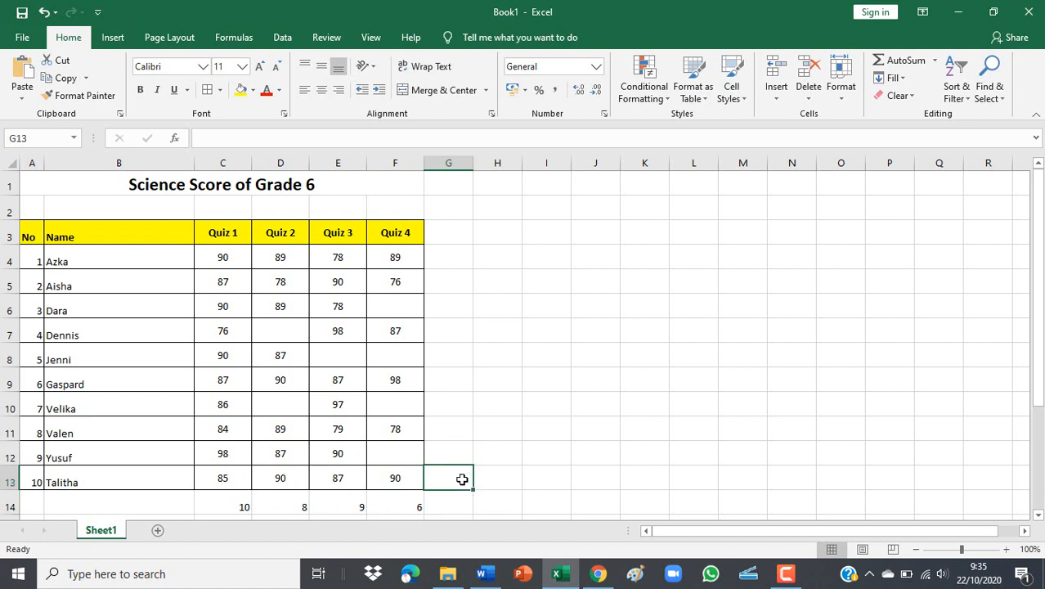
pyautogui.click(445, 425)
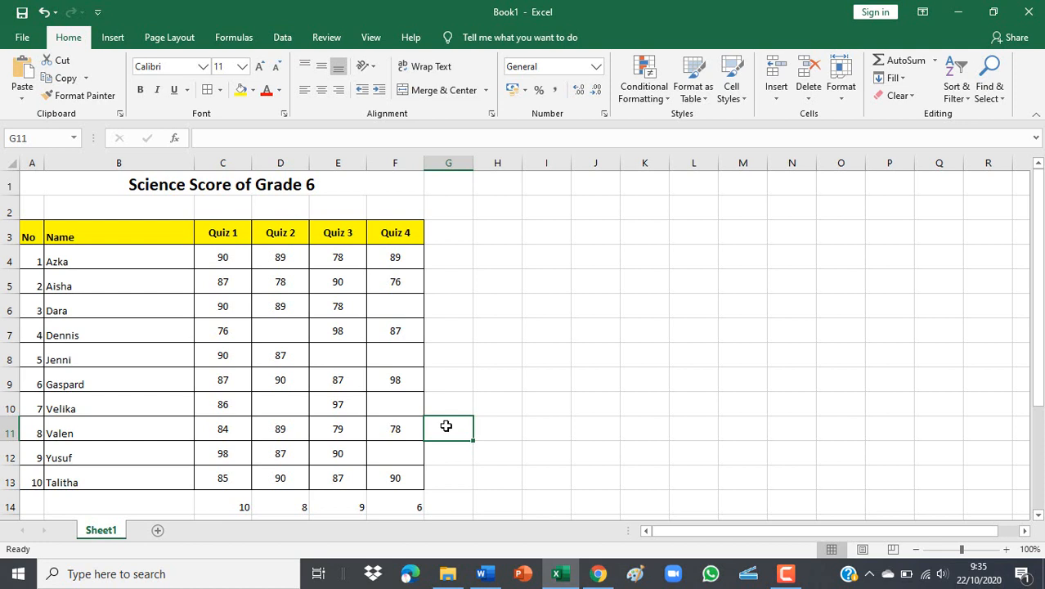
pyautogui.click(787, 574)
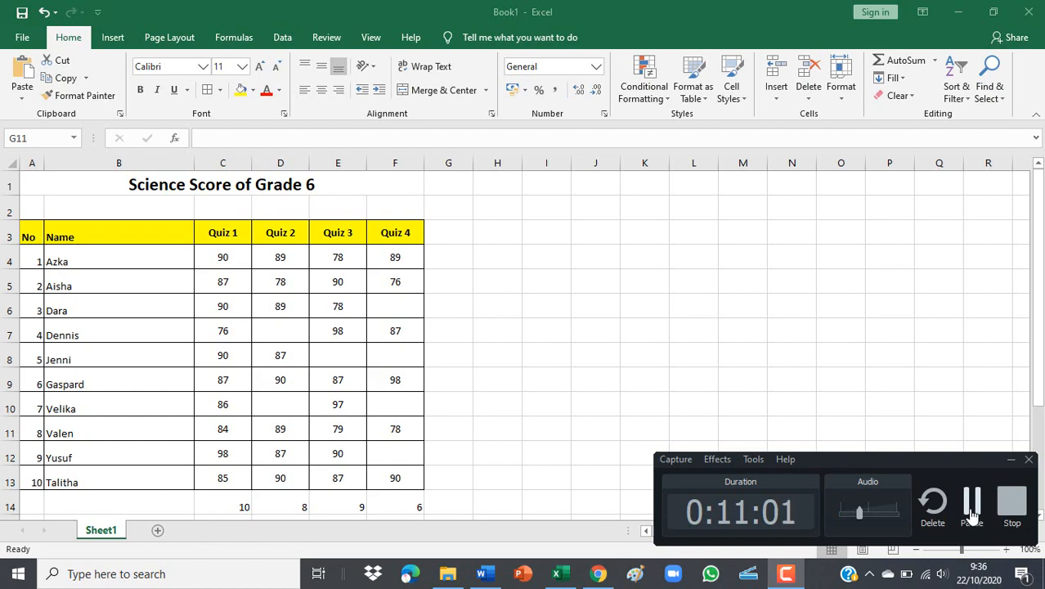